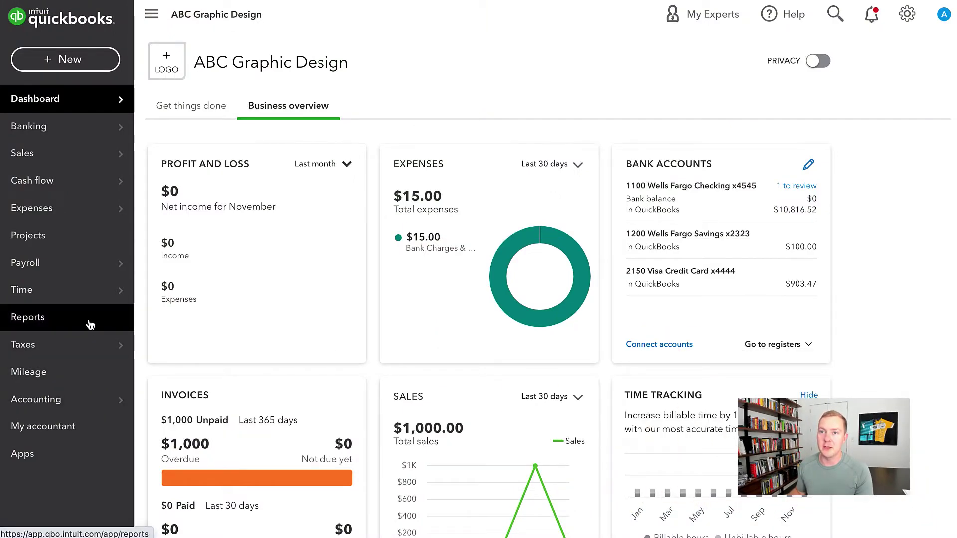
Open the Chart of Accounts and highlight the Accounts Receivable balance of 1,206.34
click(89, 401)
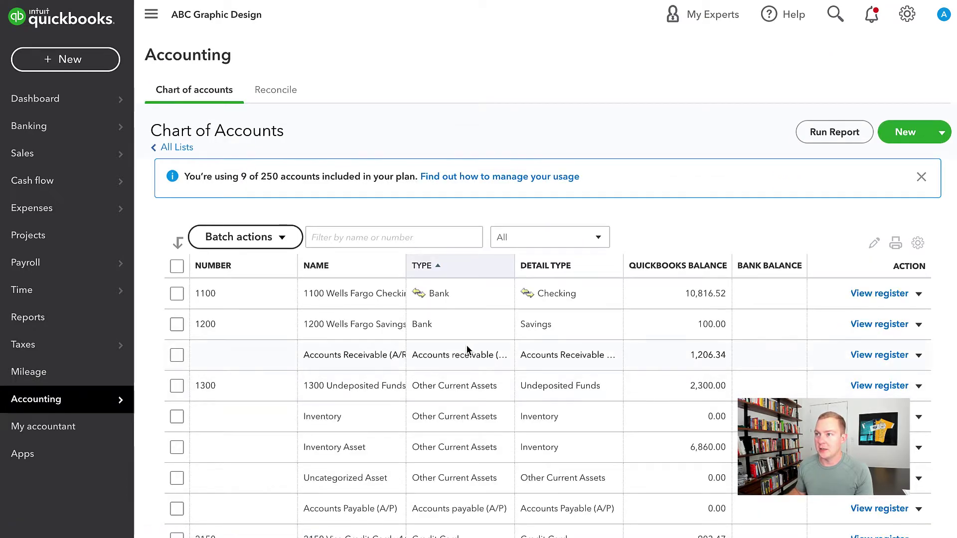
drag(692, 354, 733, 360)
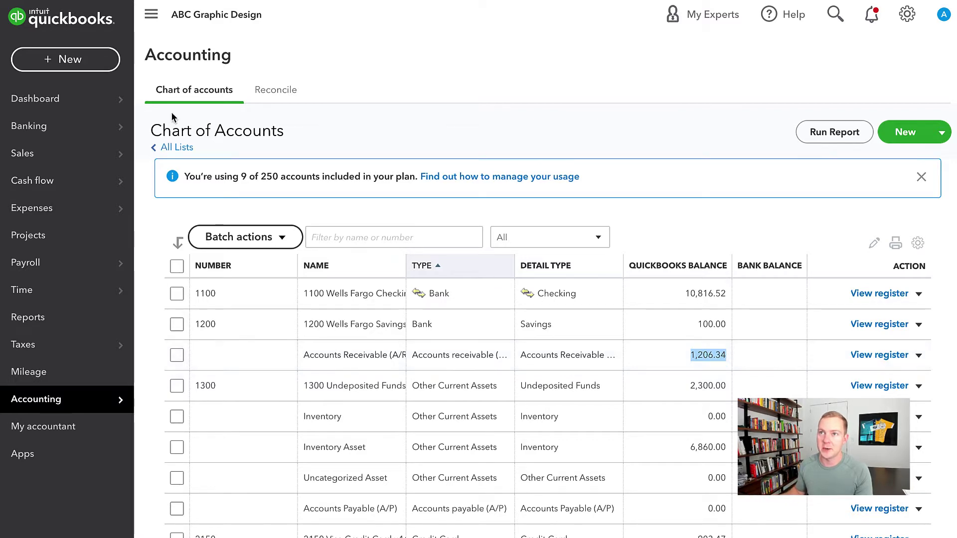
Receive the customer's $1,000 check payment against their open invoice into Undeposited Funds
click(88, 65)
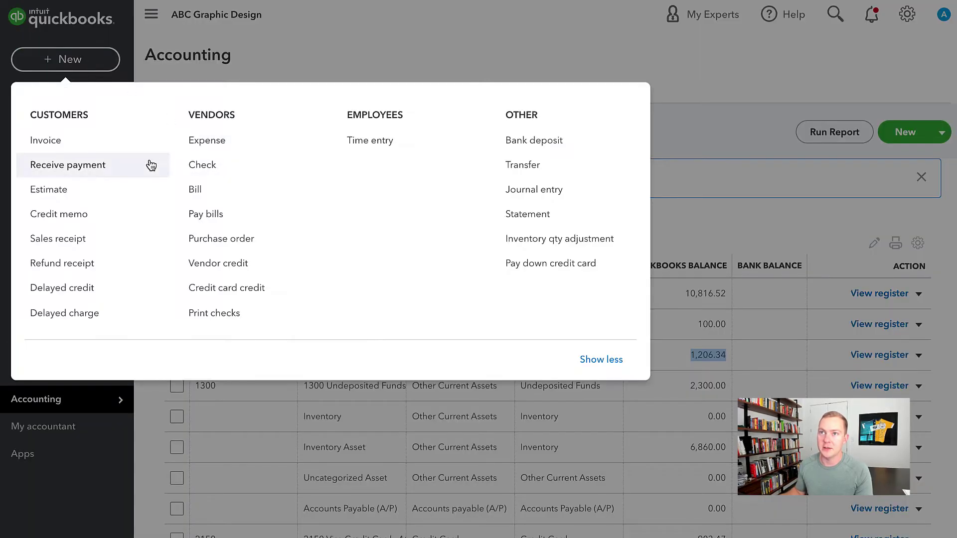
click(125, 169)
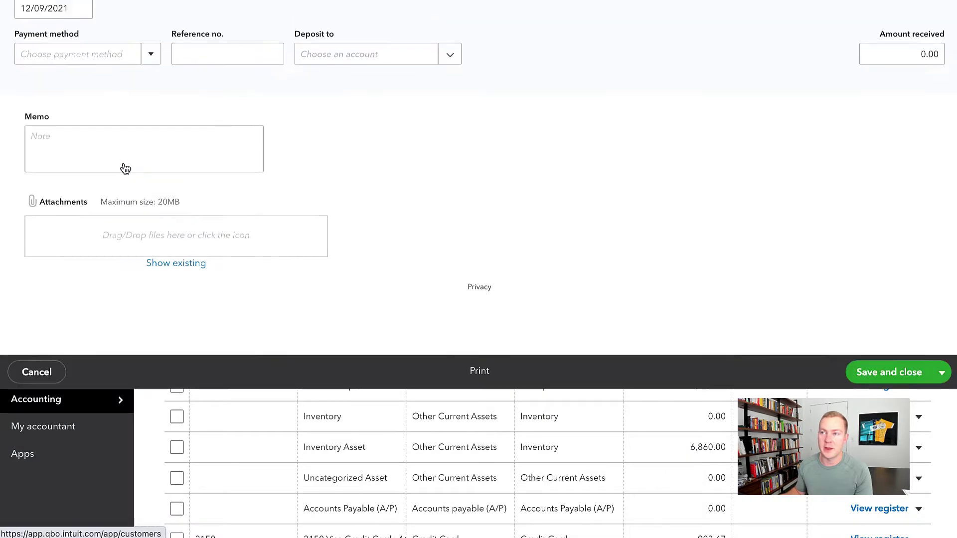
text(john)
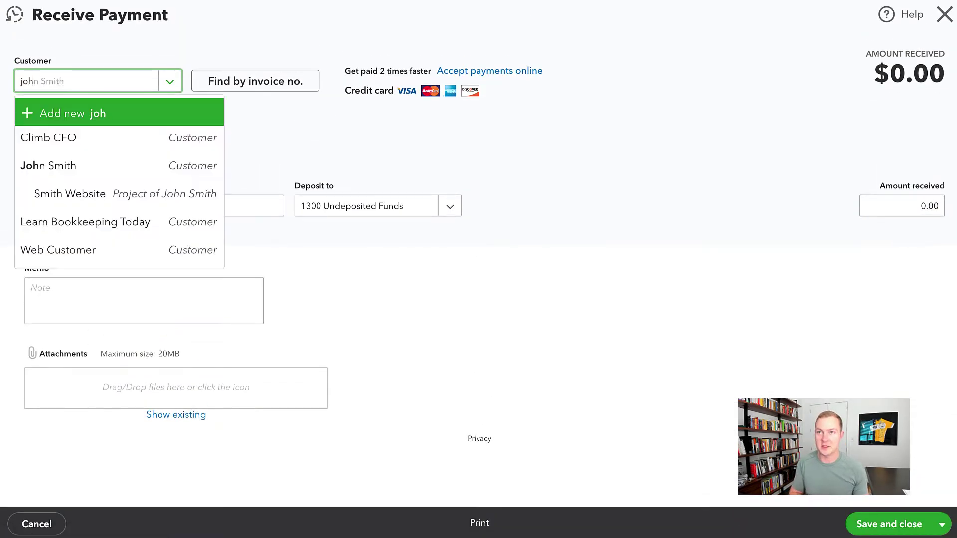
click(79, 142)
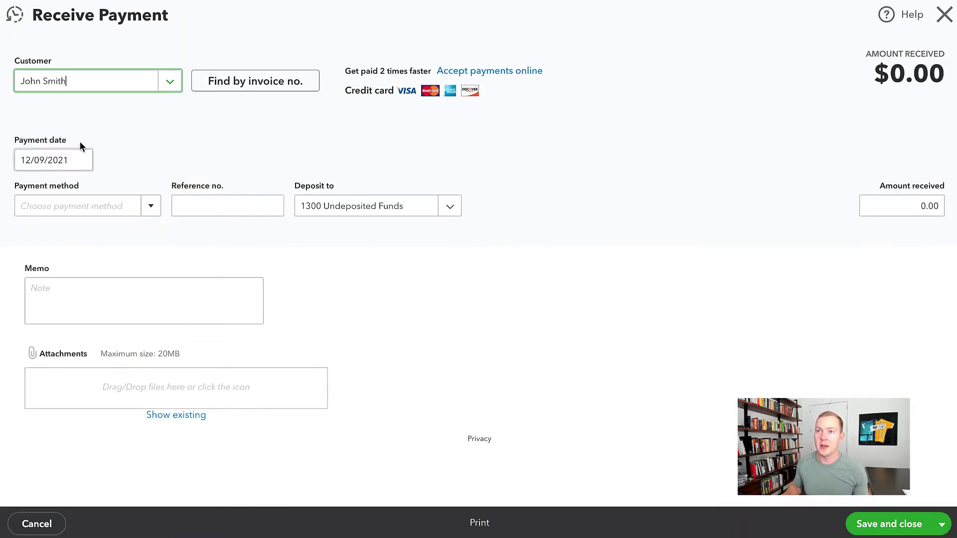
click(95, 210)
click(150, 206)
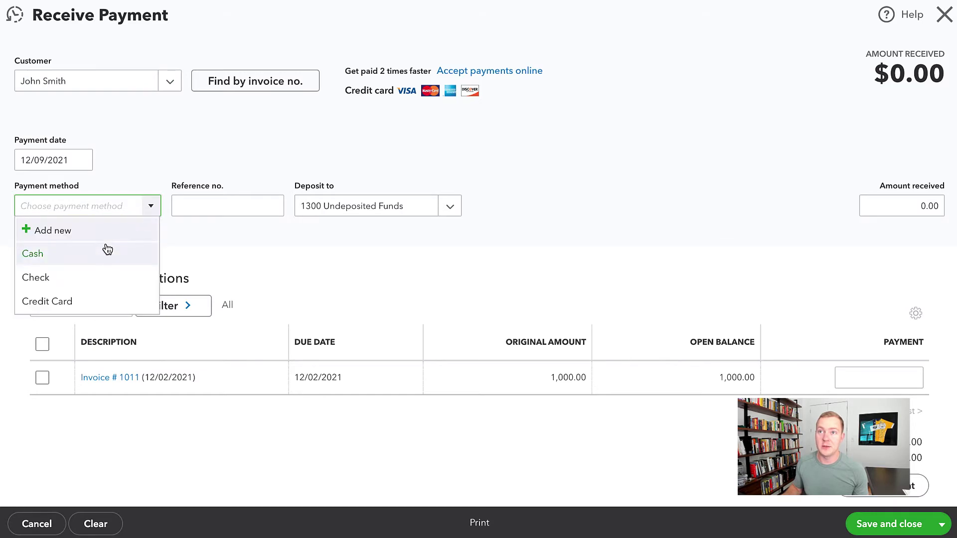
click(100, 275)
click(220, 203)
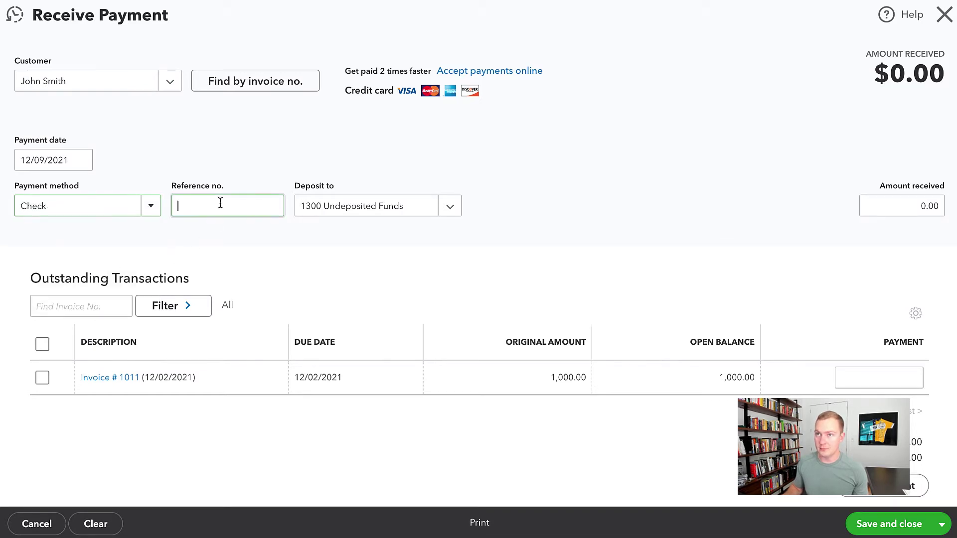
click(42, 378)
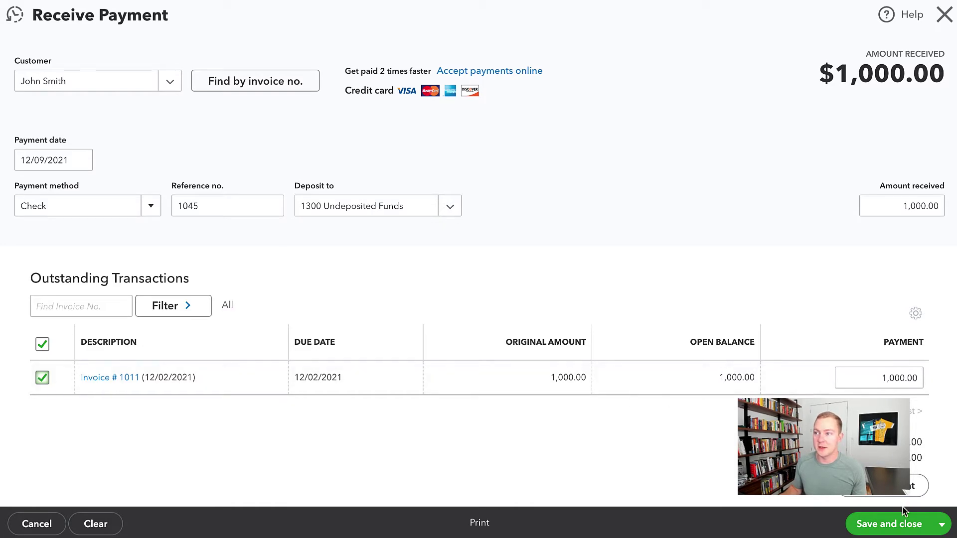
click(888, 524)
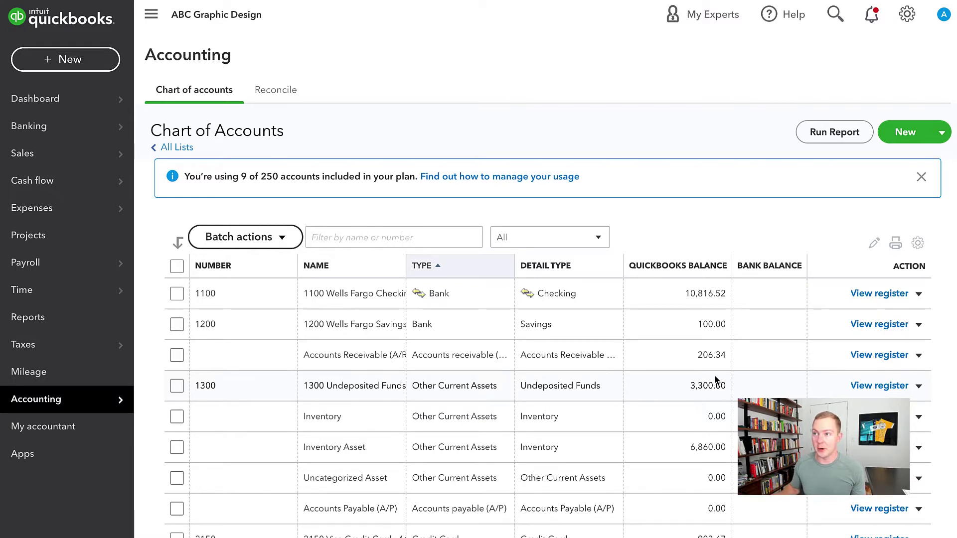
Create a bank deposit dated 12/06/2021 containing the customer's $1,000 check payment
click(71, 64)
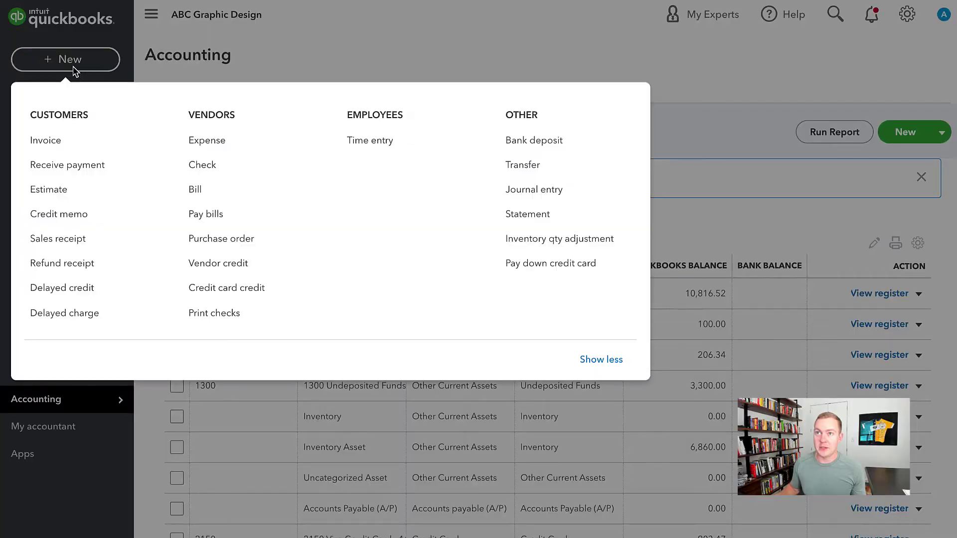
click(506, 143)
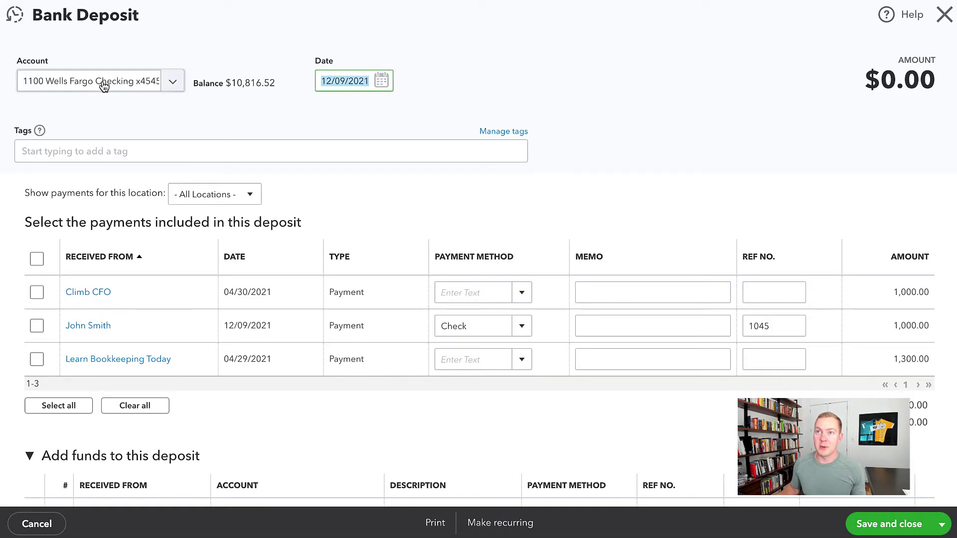
click(377, 81)
click(349, 177)
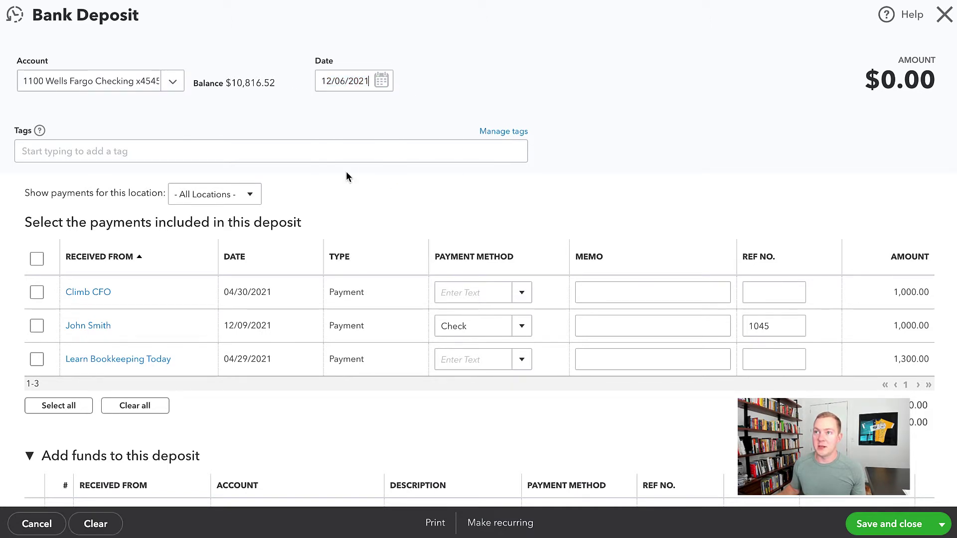
click(37, 327)
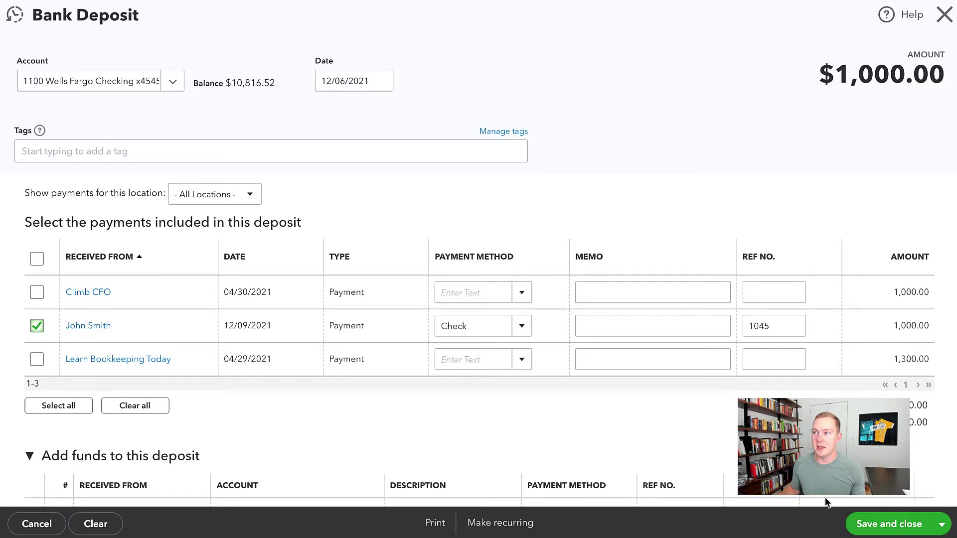
click(887, 532)
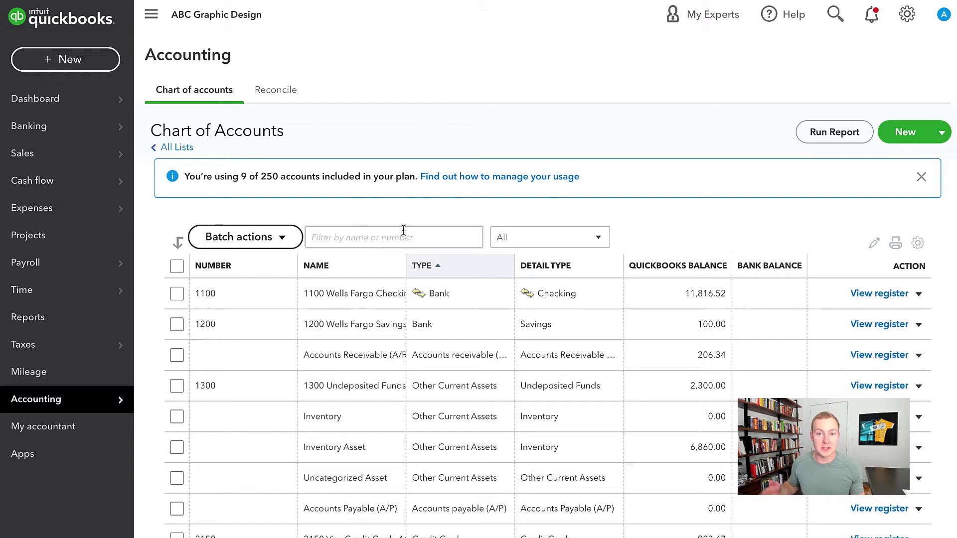
Open the + New menu of transaction types
click(59, 56)
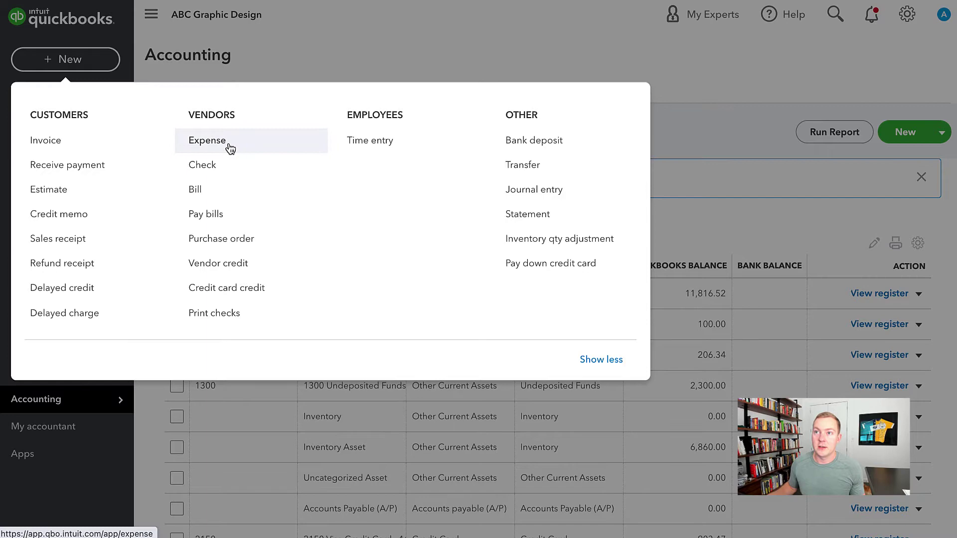
Save a 1,000.00 'Bounced check' expense to Accounts Receivable (A/R) with the customer as payee
click(227, 145)
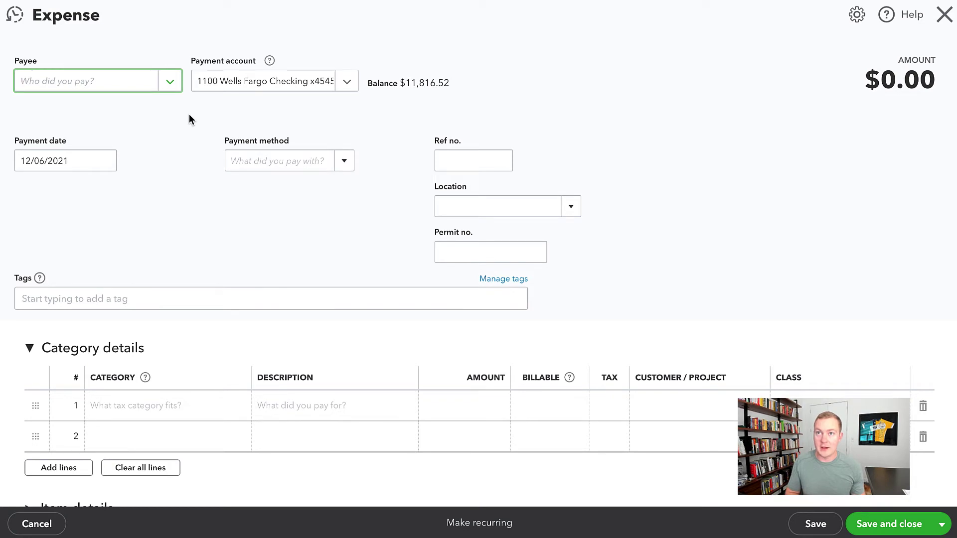
text(joh)
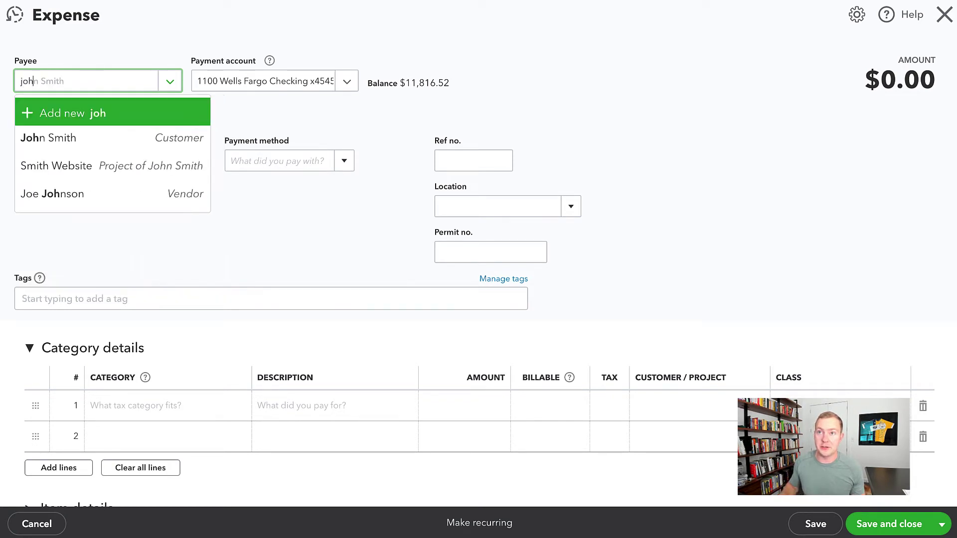
click(154, 148)
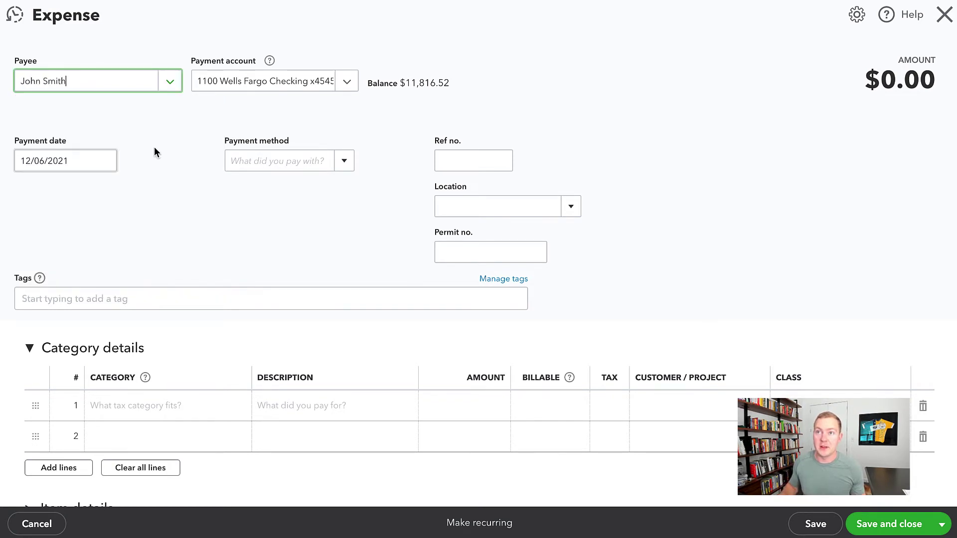
click(157, 409)
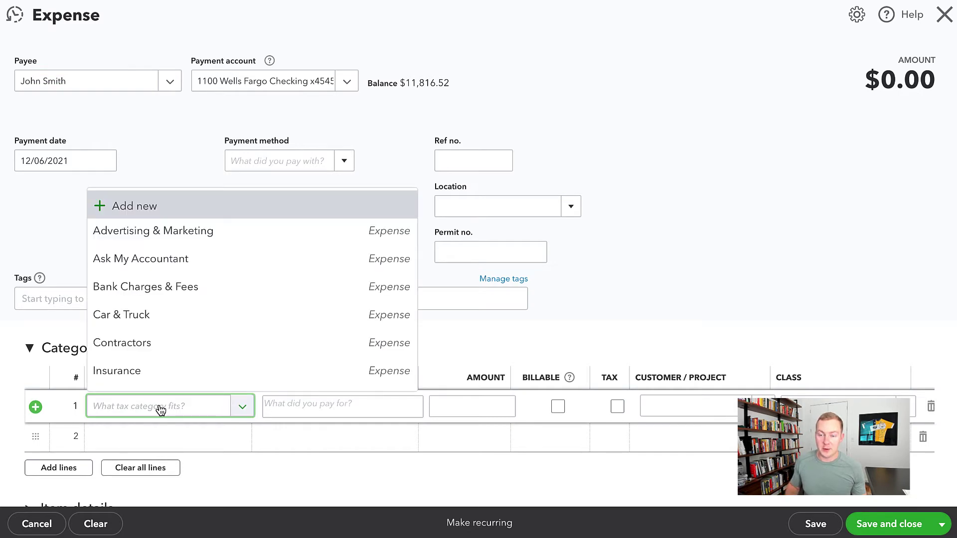
text(accou)
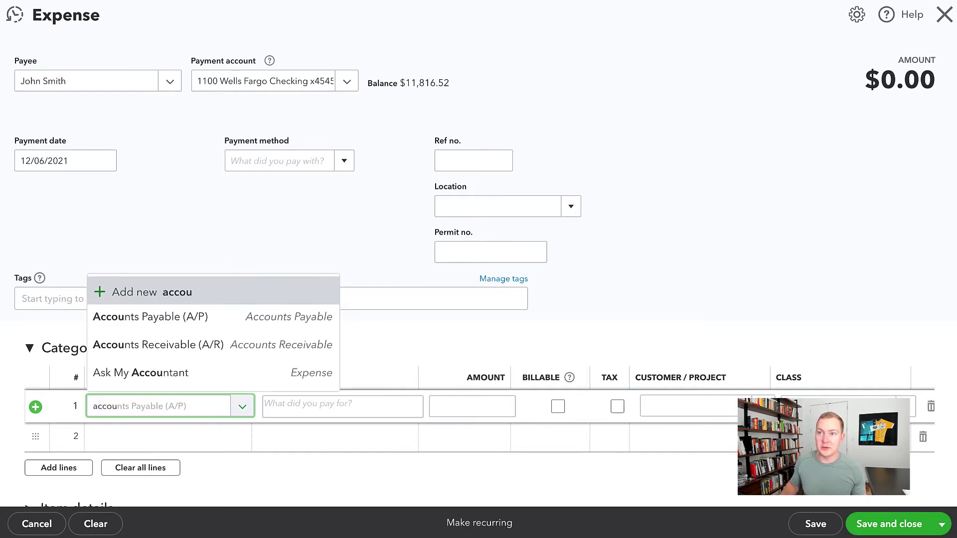
click(172, 345)
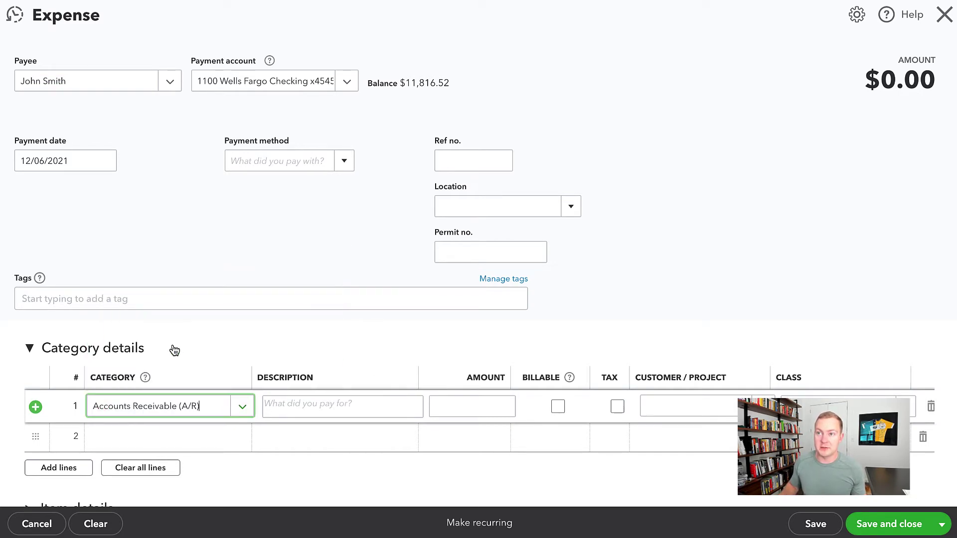
click(467, 410)
text(1,000)
key(Tab)
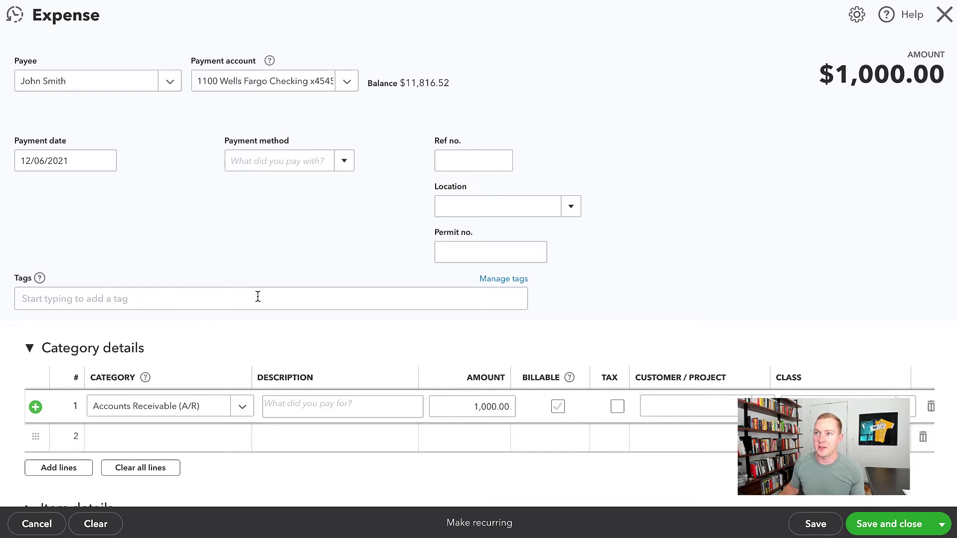
click(302, 406)
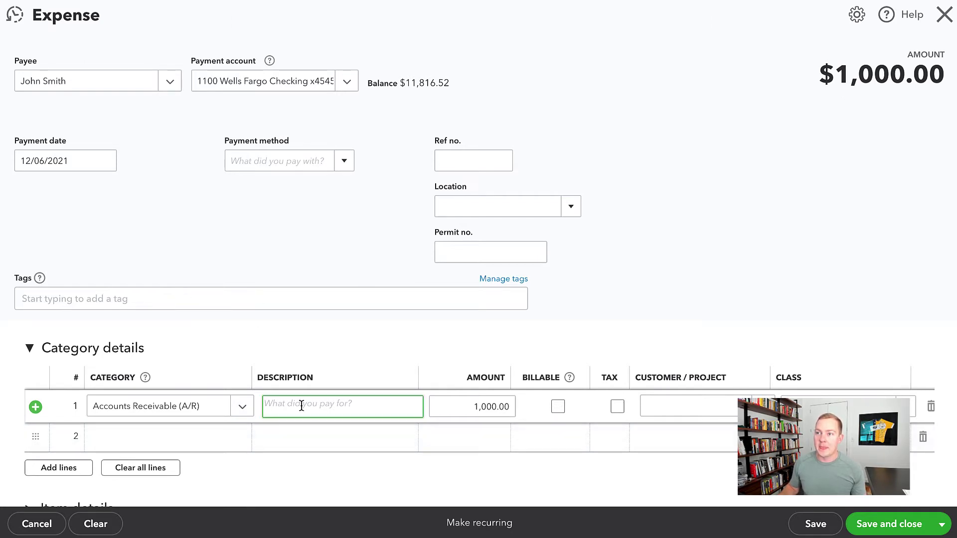
text(Bounced)
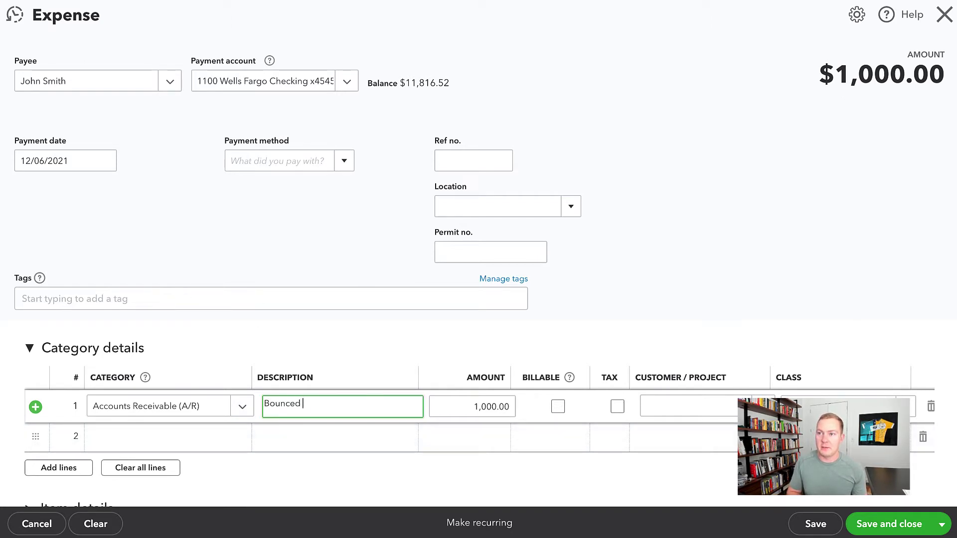
text( check)
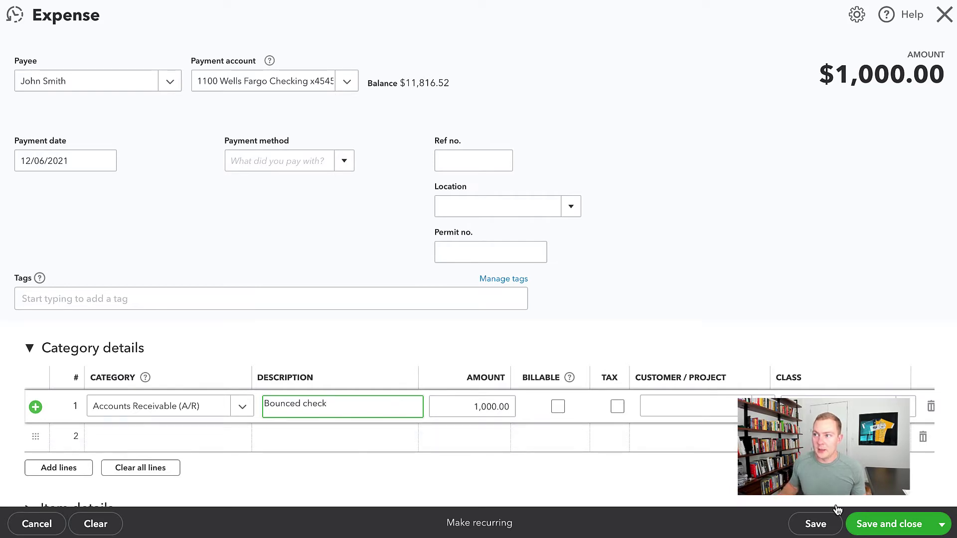
click(890, 533)
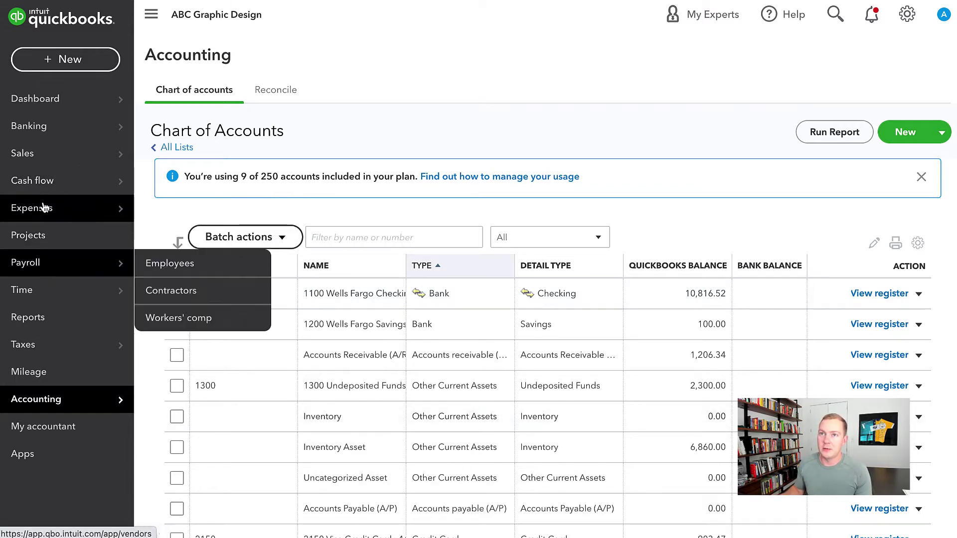
Open the customer's page from the Customers list and highlight the $1,000.00 open balance
mouse_move(55, 154)
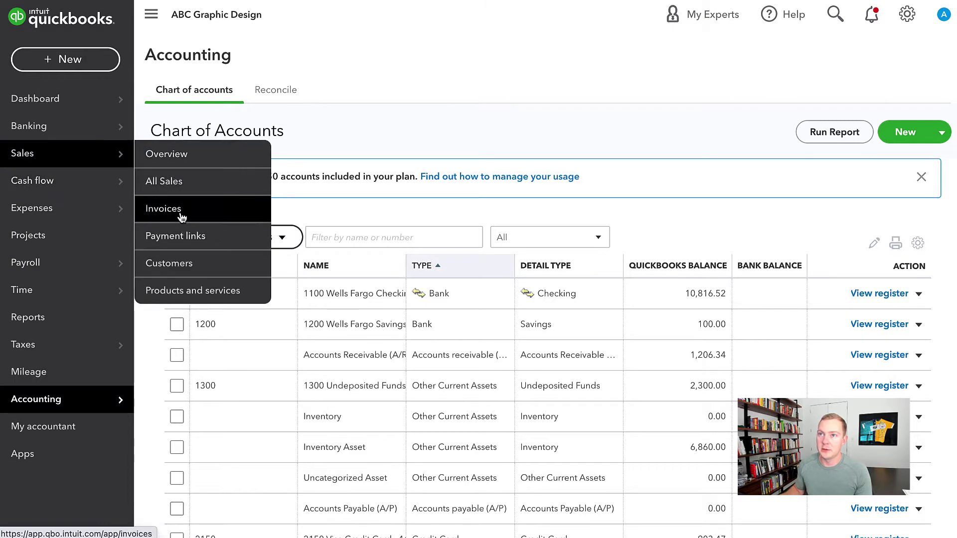
click(167, 263)
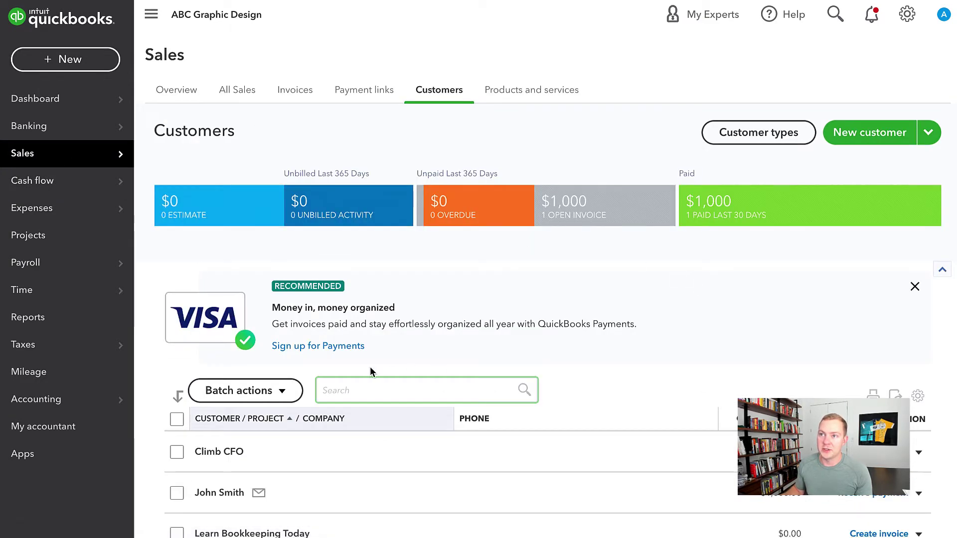
click(220, 364)
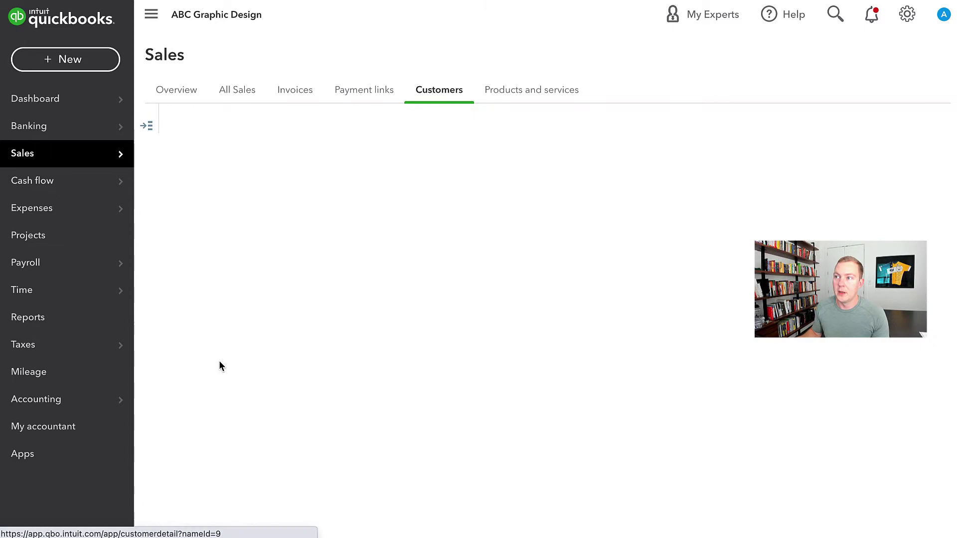
scroll(220, 367, down, 1)
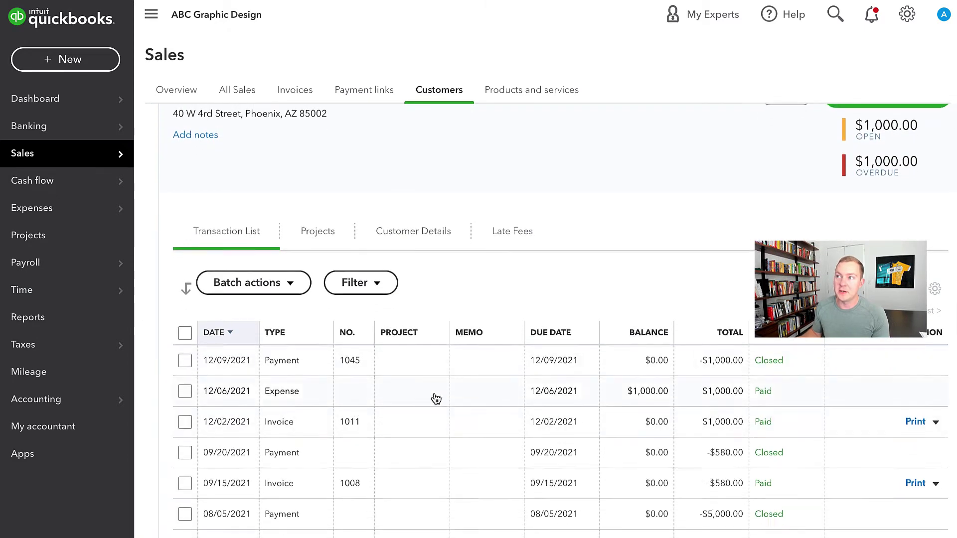
scroll(436, 398, up, 1)
drag(854, 153, 922, 157)
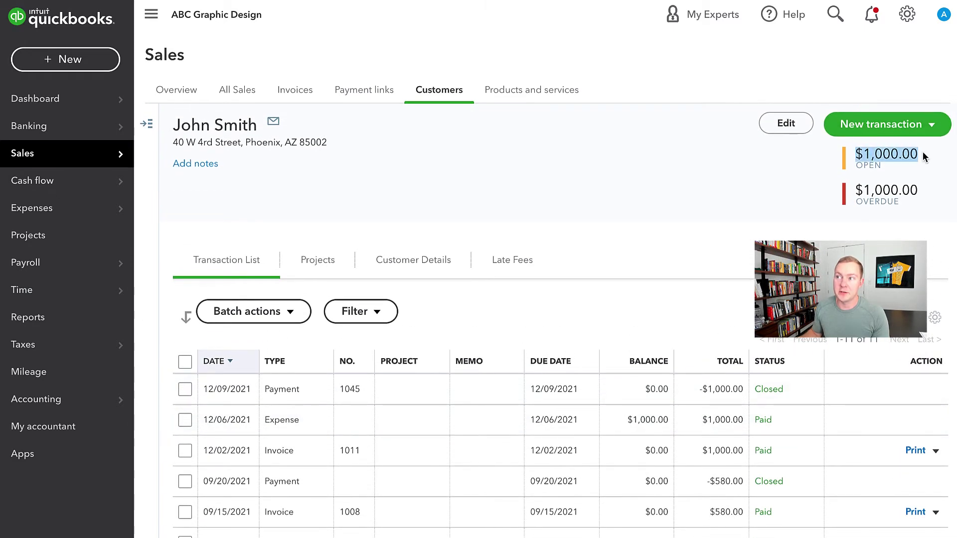
click(923, 156)
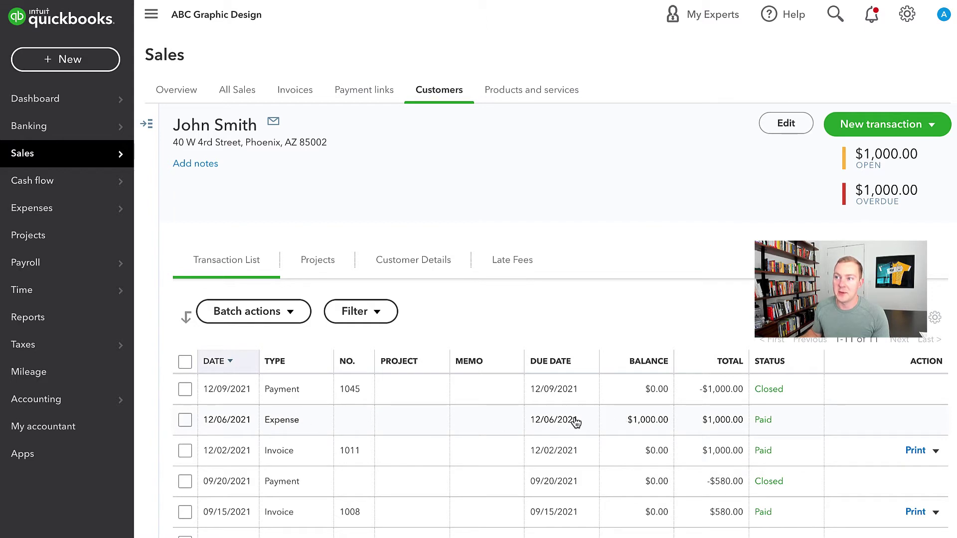
scroll(575, 423, down, 1)
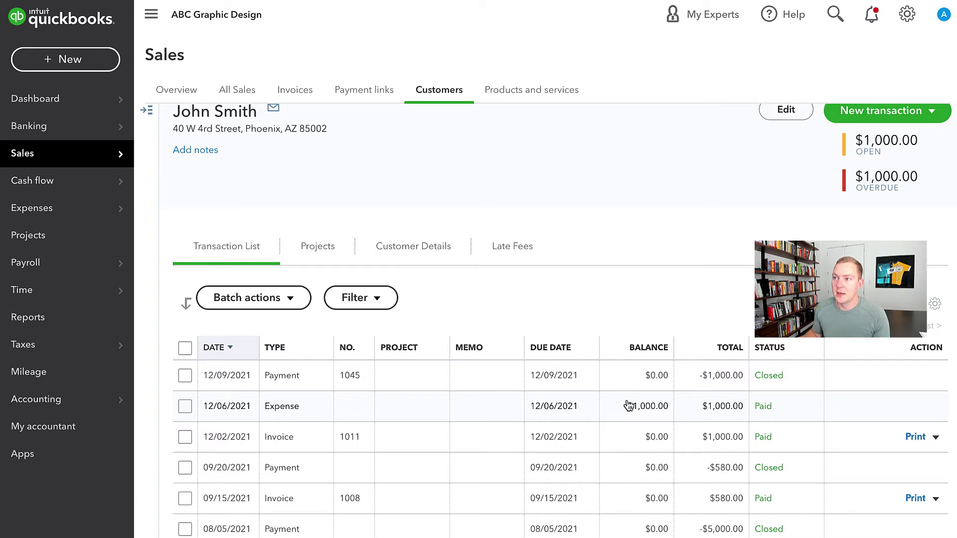
Reapply payment 1045 from invoice 1011 to the bounced-check expense and confirm the change
click(361, 370)
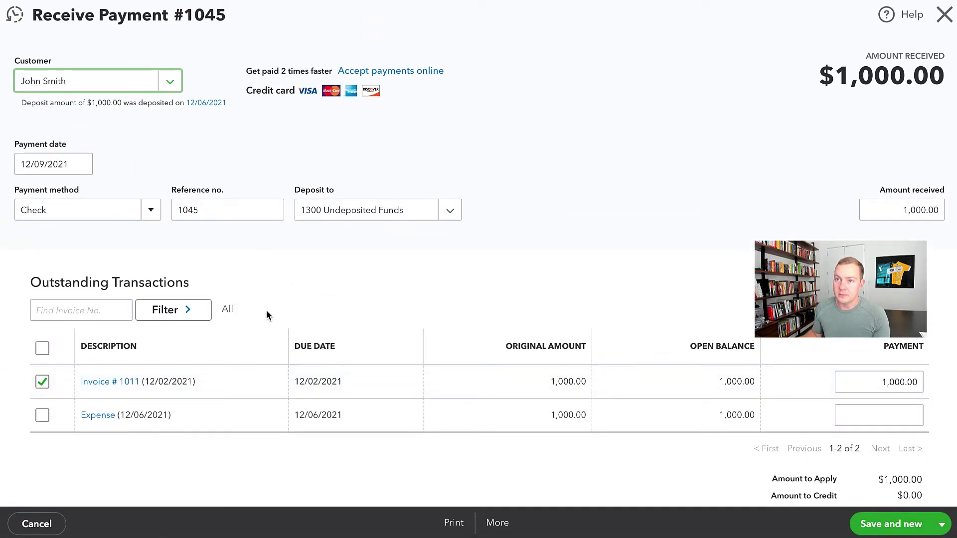
click(42, 382)
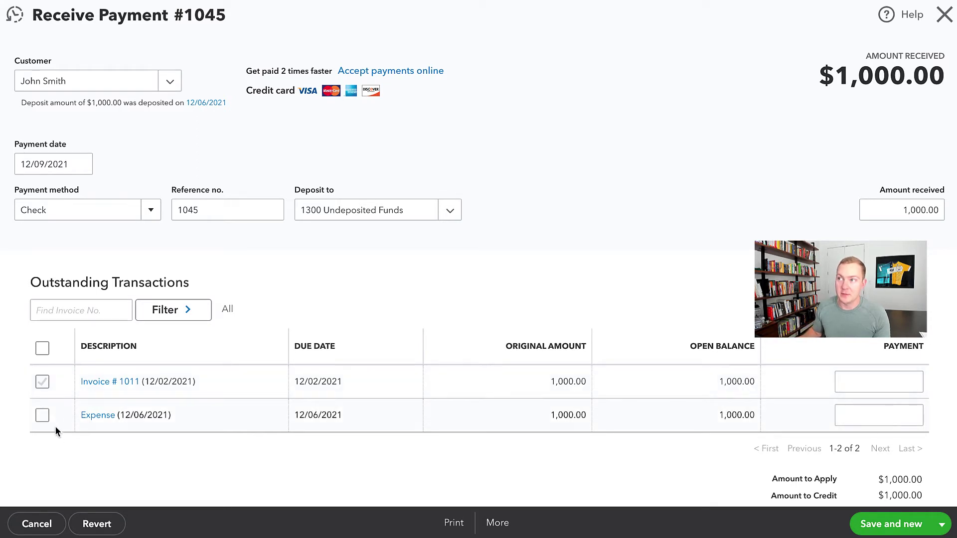
click(43, 417)
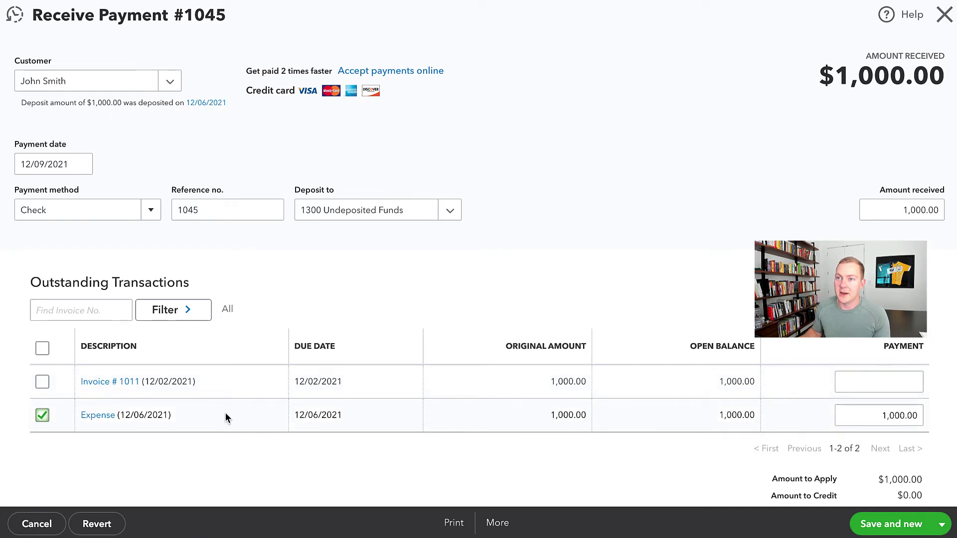
click(942, 524)
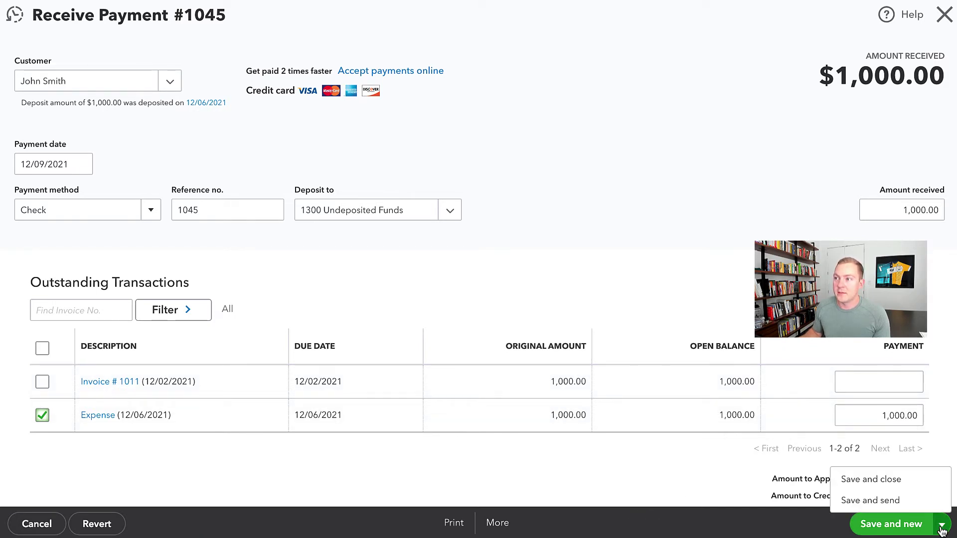
click(889, 480)
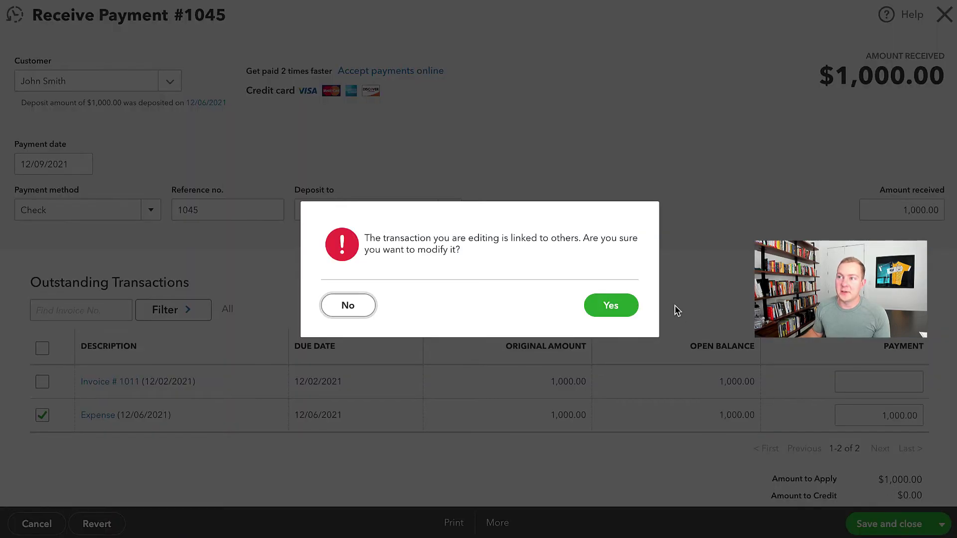
click(618, 303)
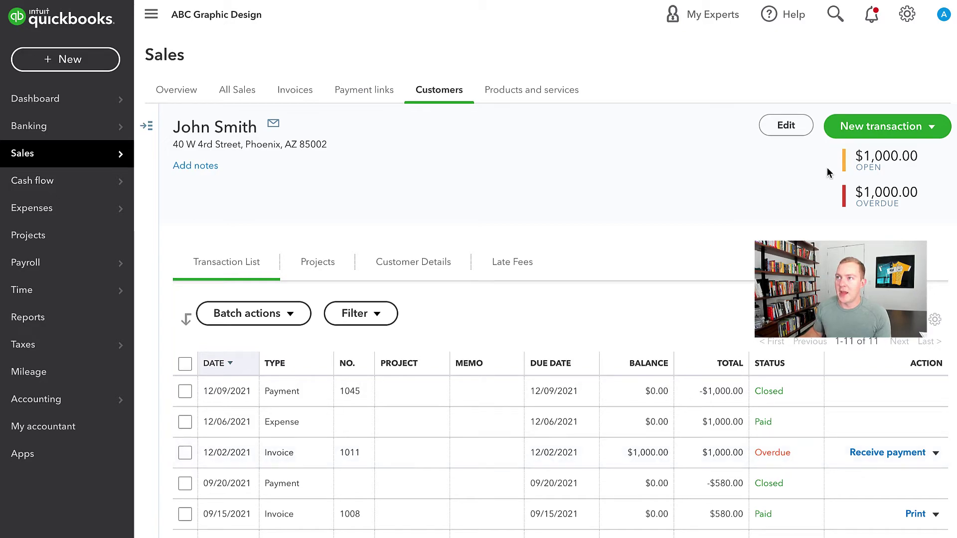
Search for 'a/r' and open the A/R Aging Detail report
click(829, 21)
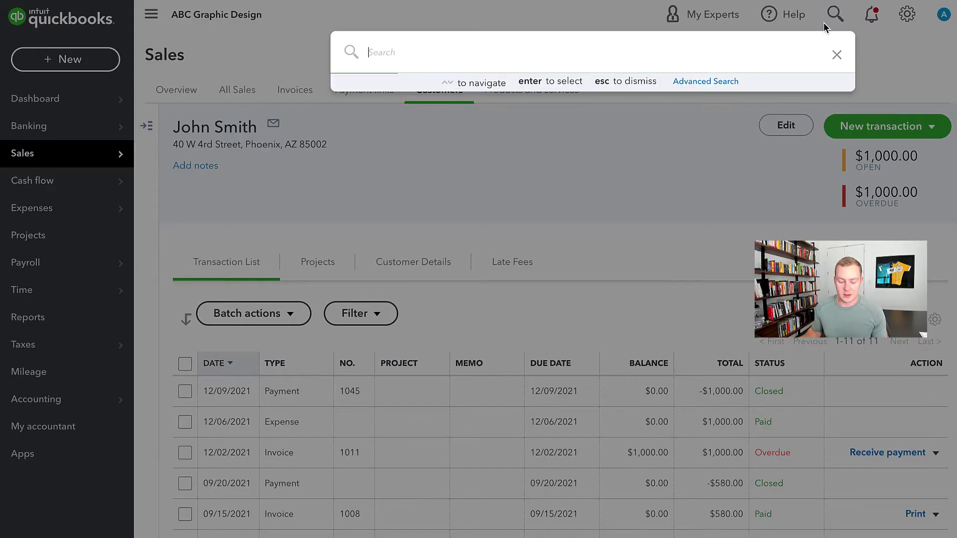
text(a/r)
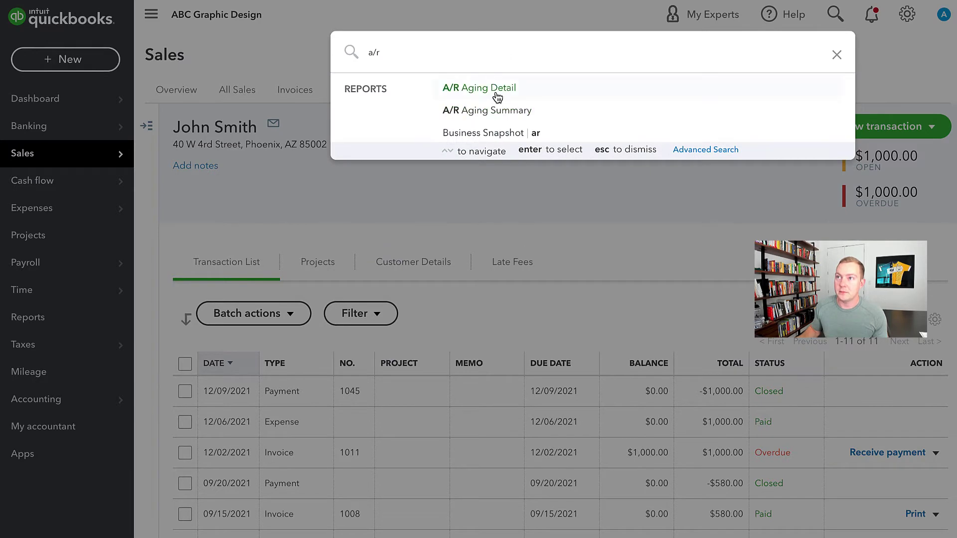
click(497, 95)
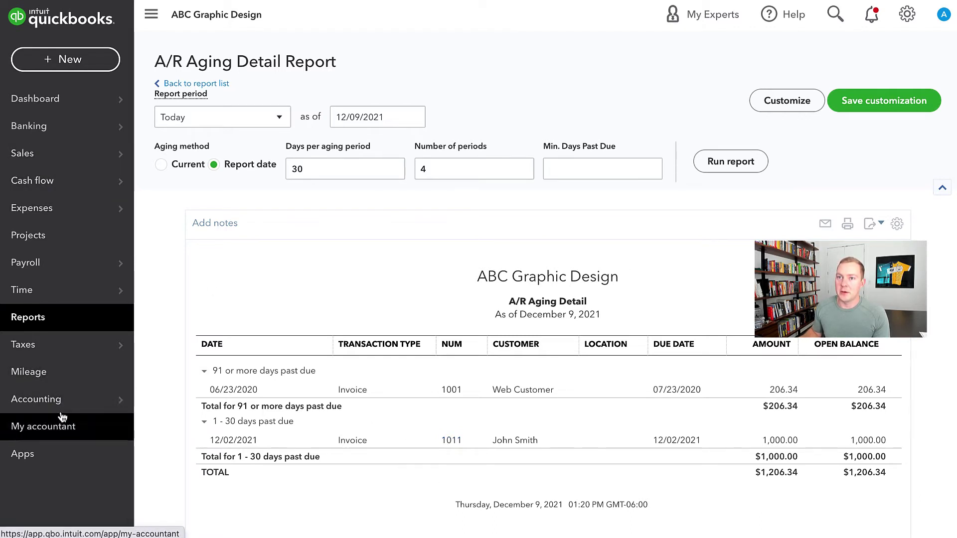
Delete the 12/08 $15.00 bank fee entry from the 1100 Wells Fargo Checking register
mouse_move(64, 399)
click(189, 408)
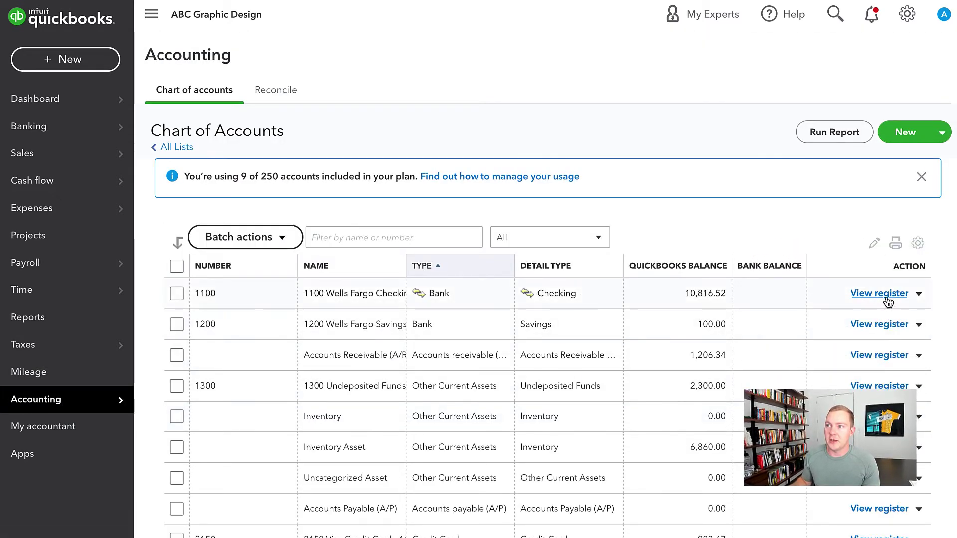
click(880, 294)
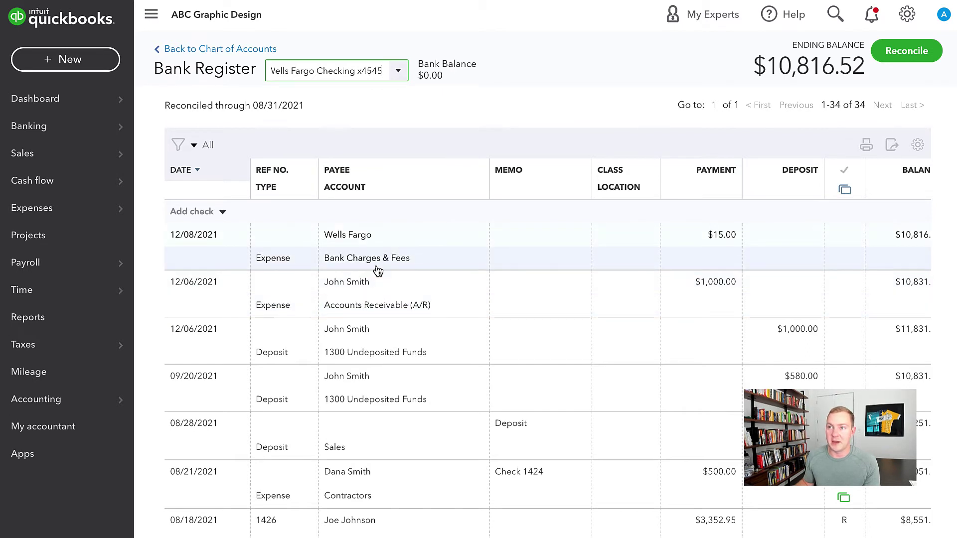
click(301, 258)
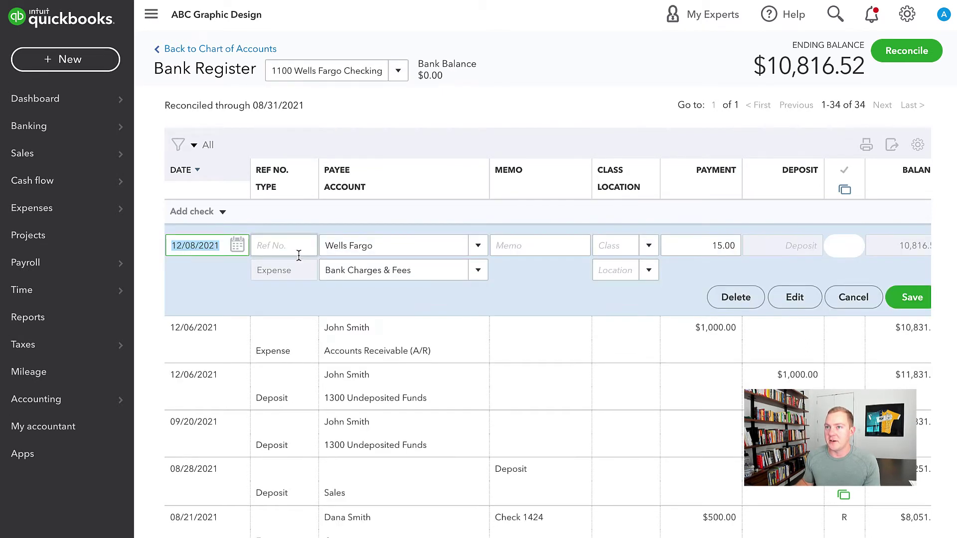
click(733, 298)
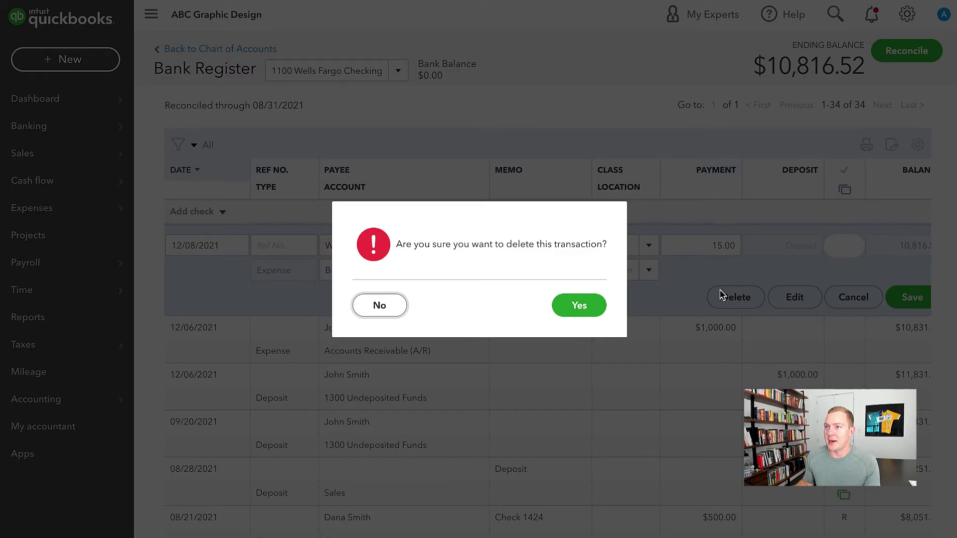
click(567, 313)
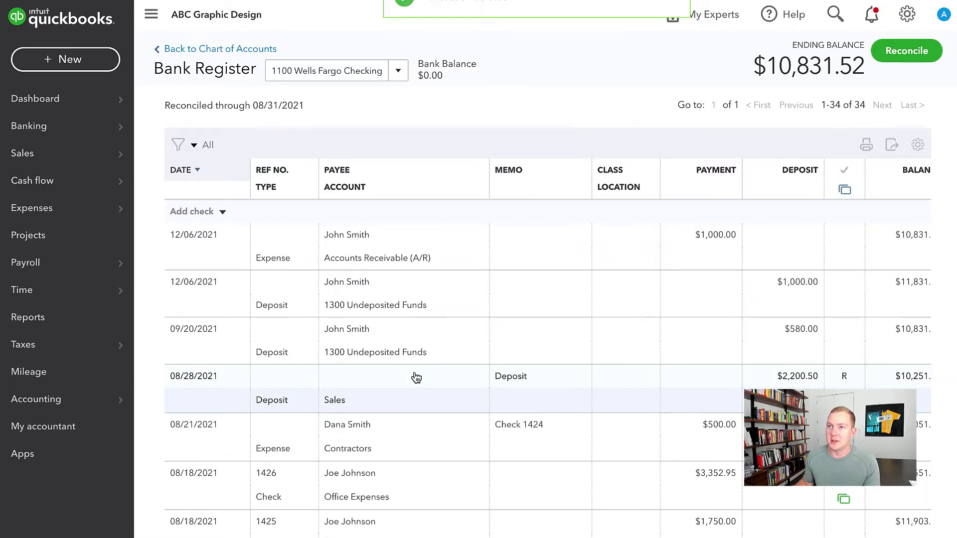
mouse_move(123, 129)
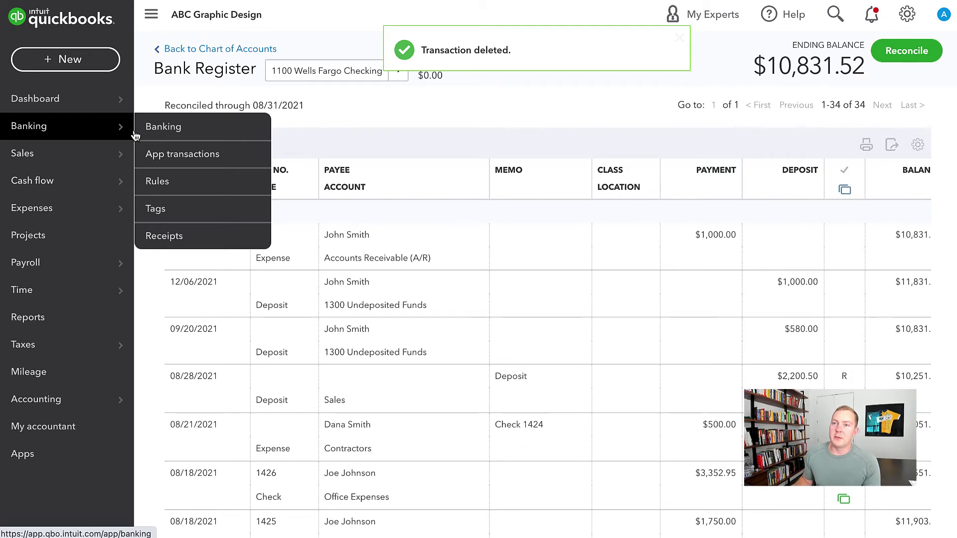
Enter a new 15.00 expense categorized as Bank Charges & Fees and save it
click(170, 128)
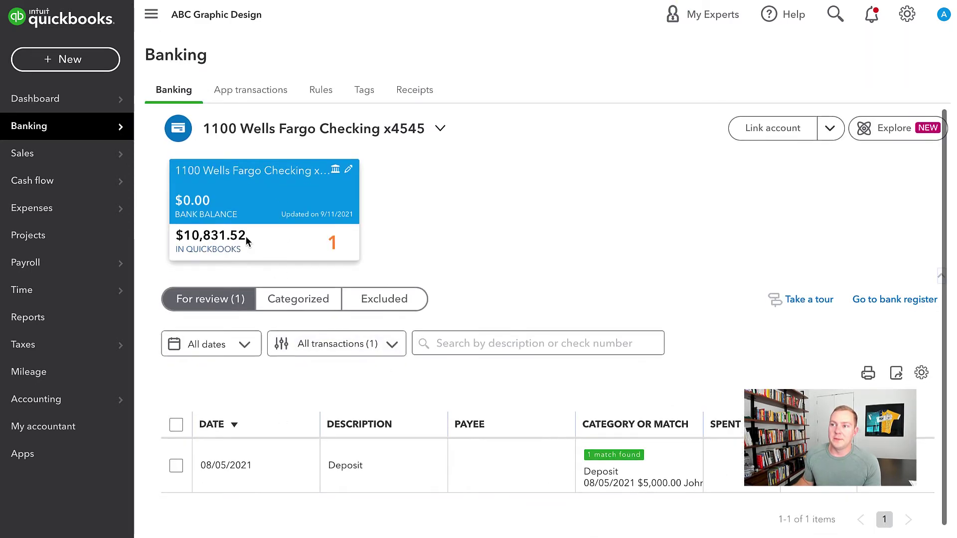
click(65, 61)
click(206, 142)
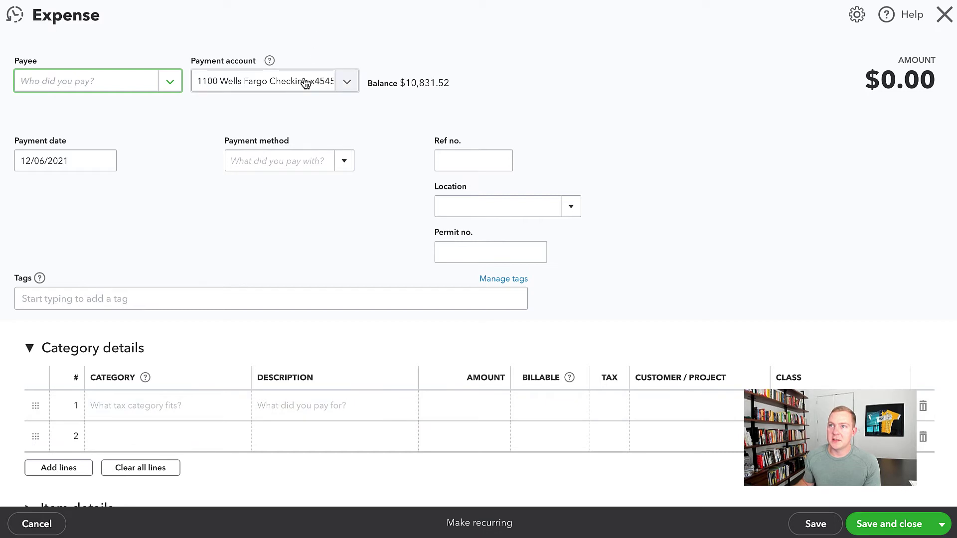
click(160, 406)
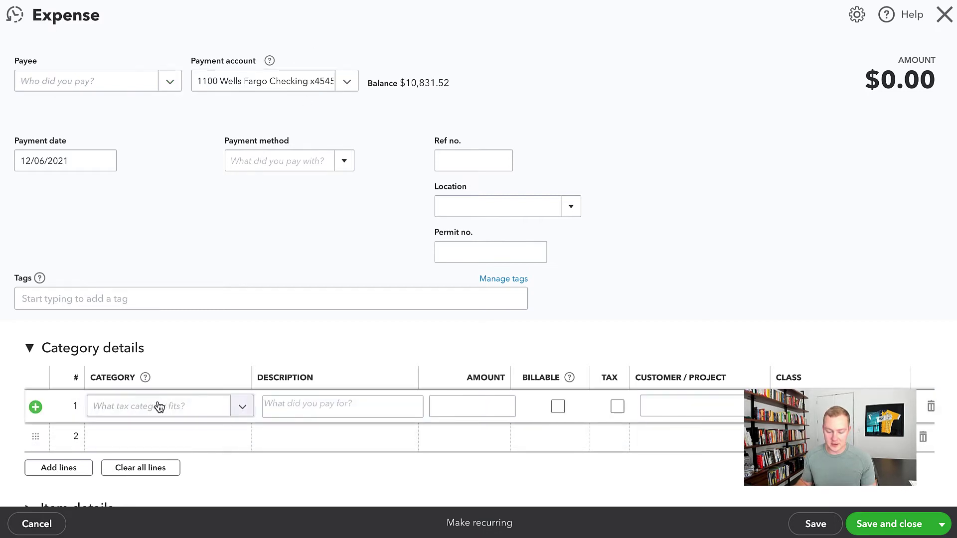
click(157, 405)
text(bank)
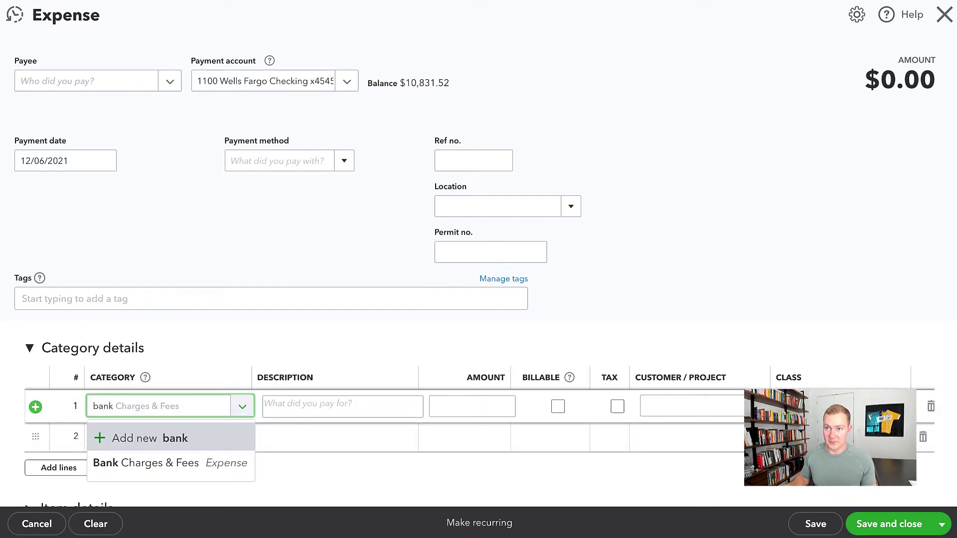
click(170, 463)
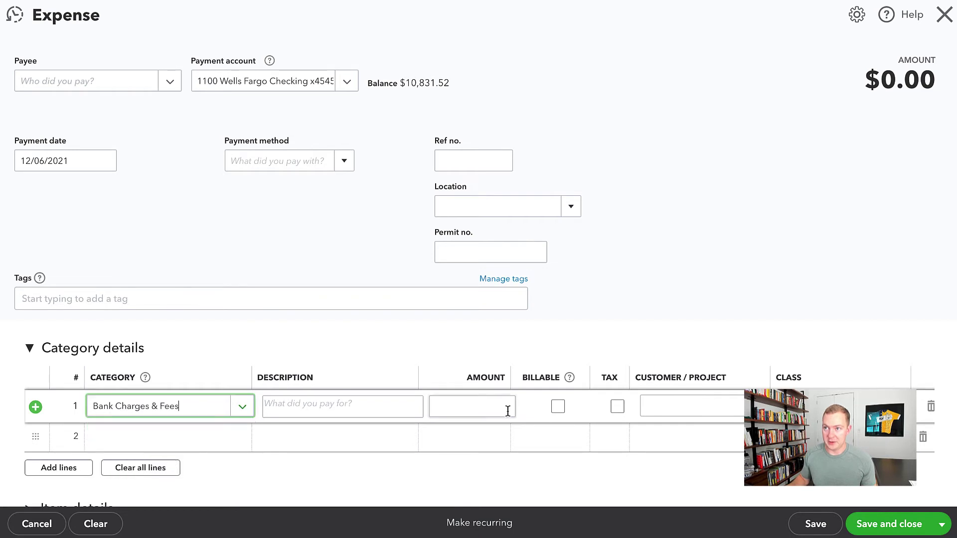
click(471, 406)
text(15)
key(Tab)
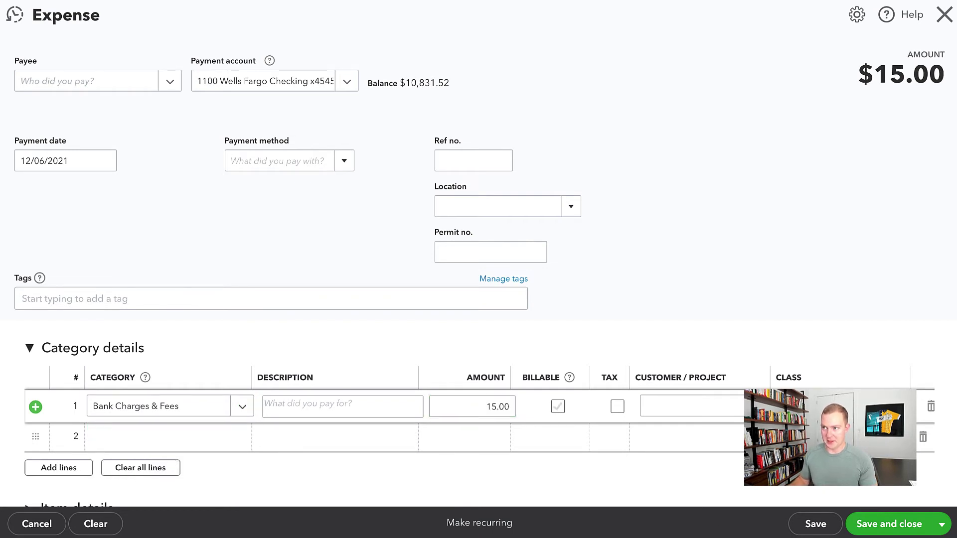
click(892, 528)
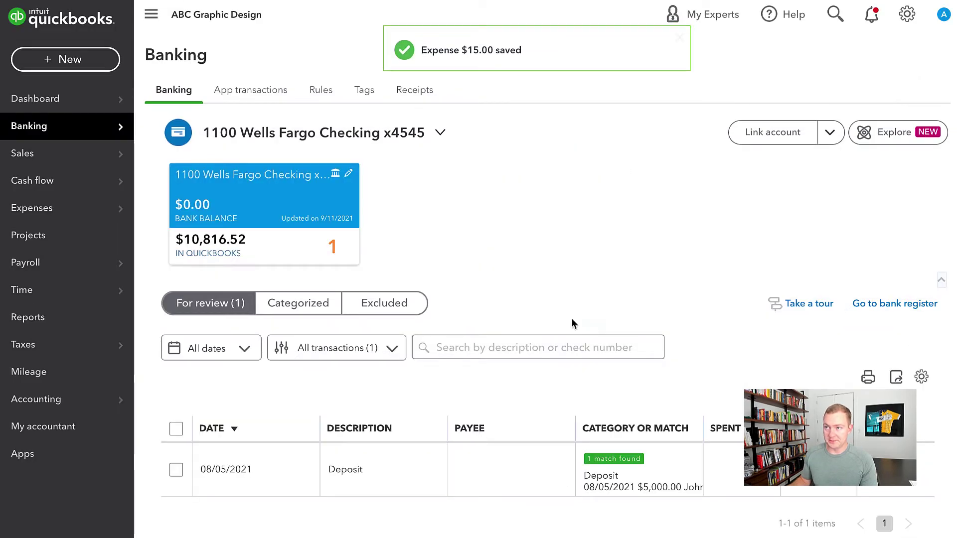
From the chart of accounts, view the 1100 Wells Fargo Checking register showing the $15.00 Bank Charges & Fees expense
mouse_move(77, 410)
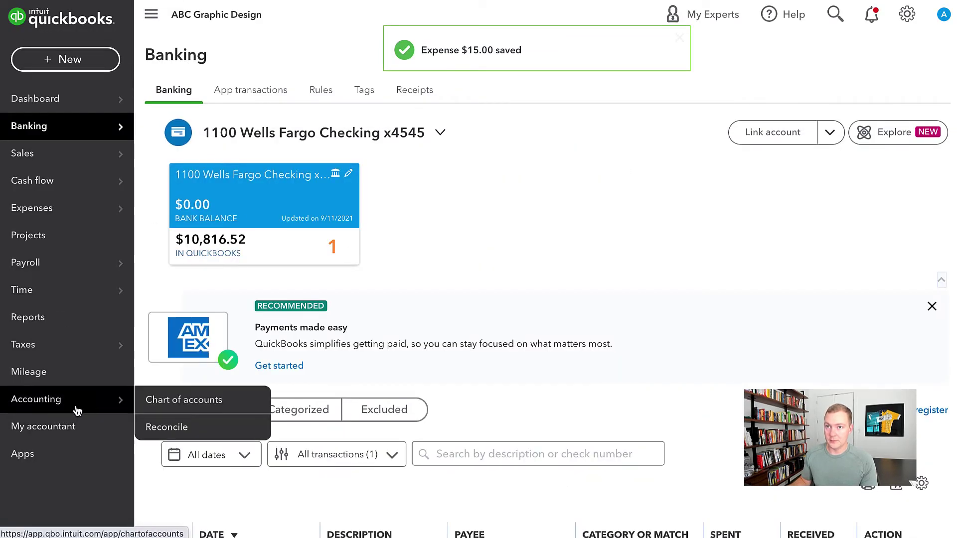
click(180, 400)
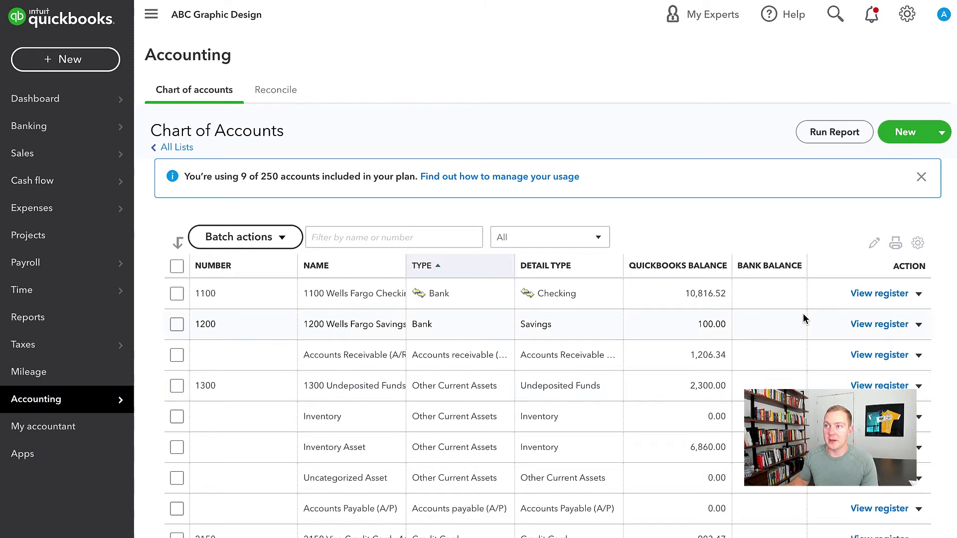
click(885, 293)
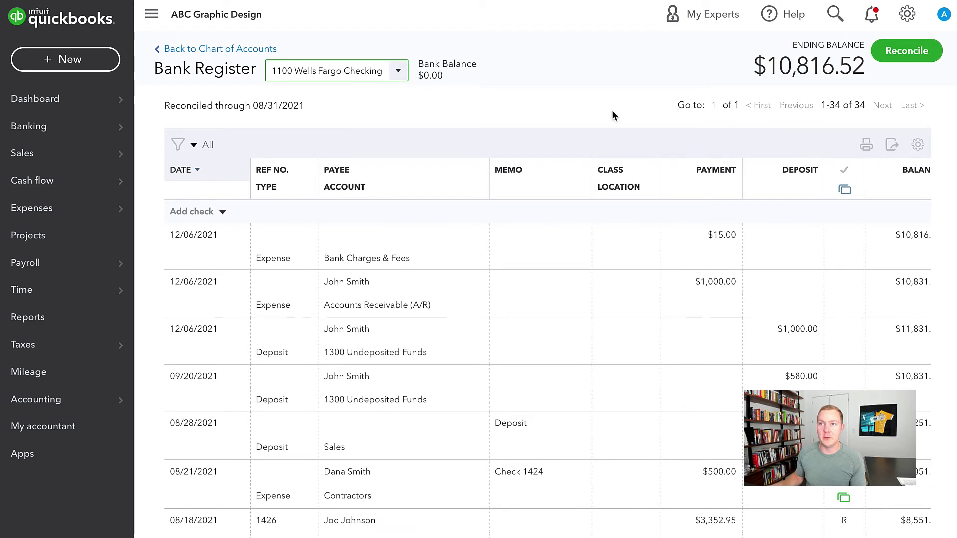
click(85, 59)
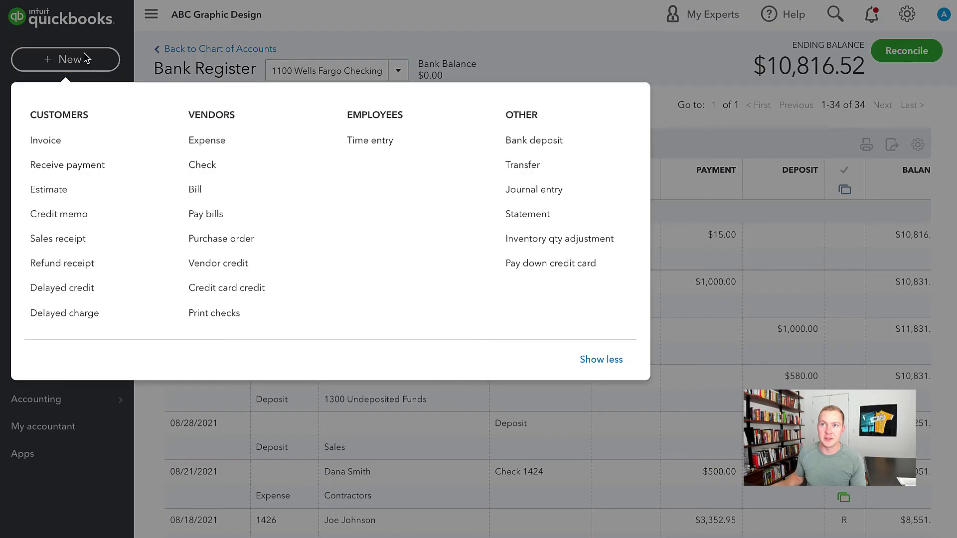
click(73, 145)
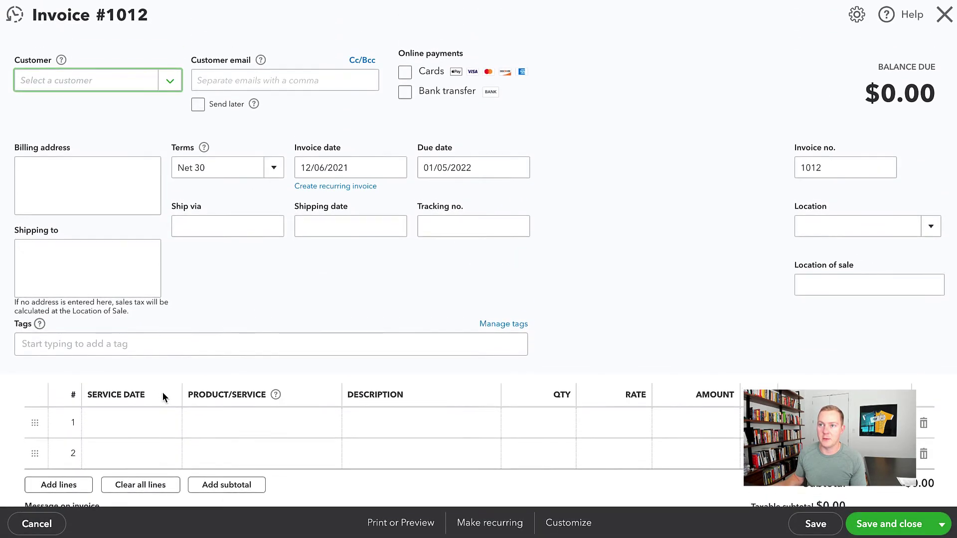
scroll(164, 339, down, 1)
click(280, 399)
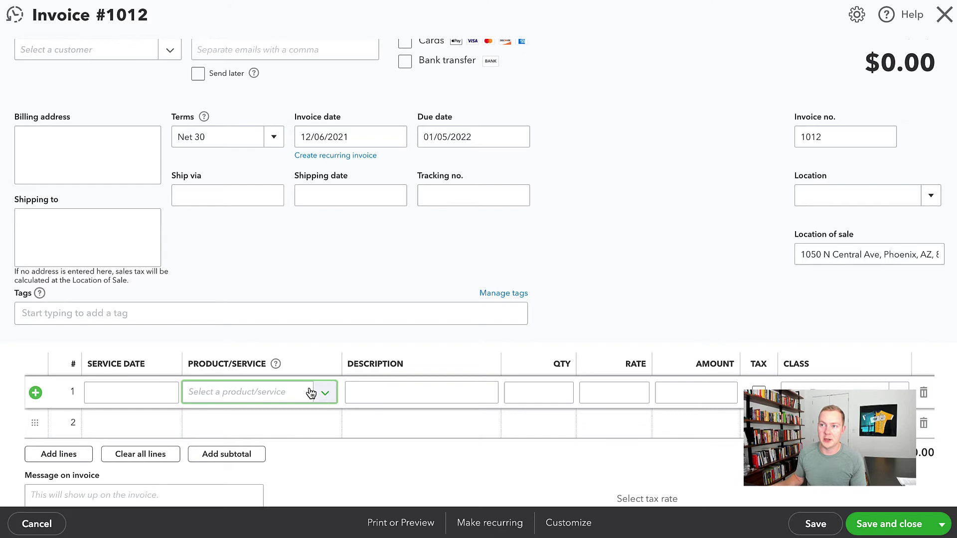
click(310, 393)
click(237, 398)
click(323, 394)
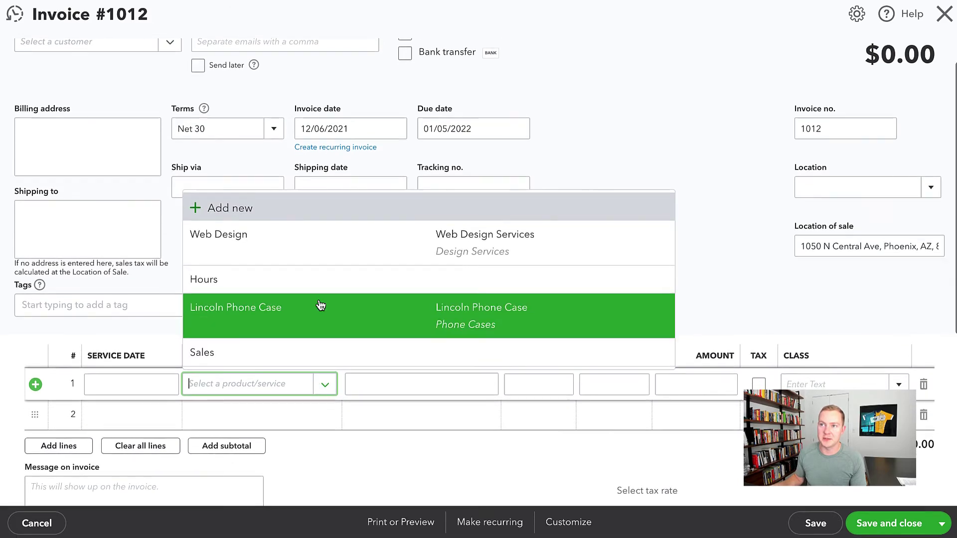
click(319, 390)
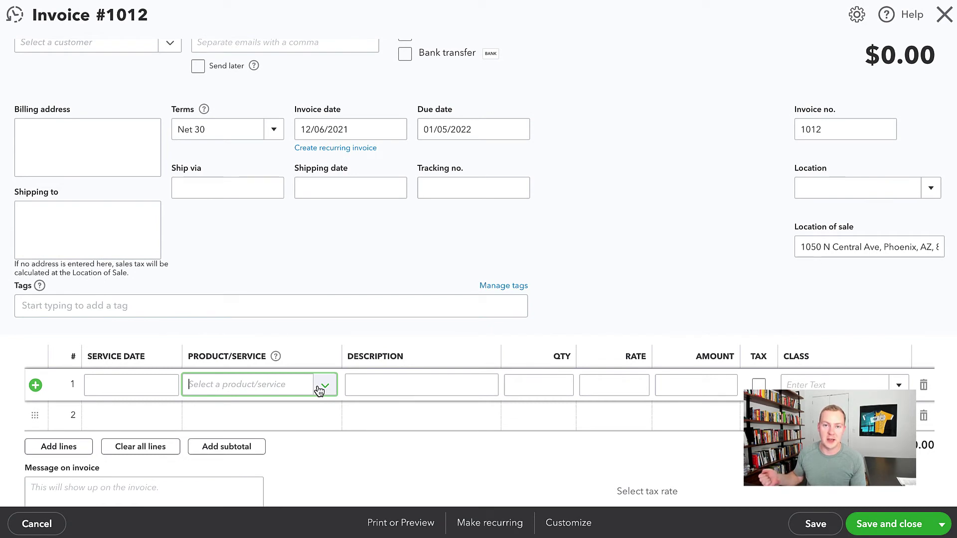
click(949, 16)
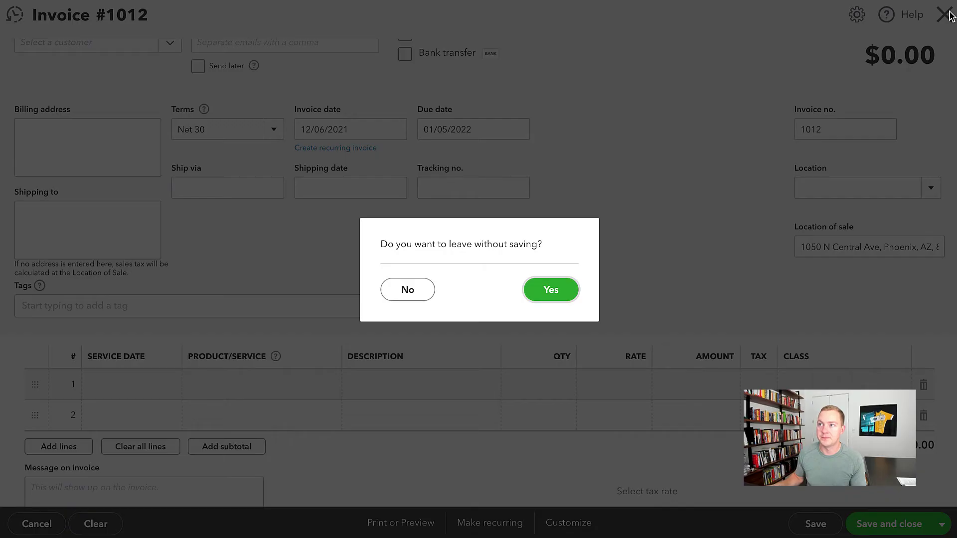
click(569, 282)
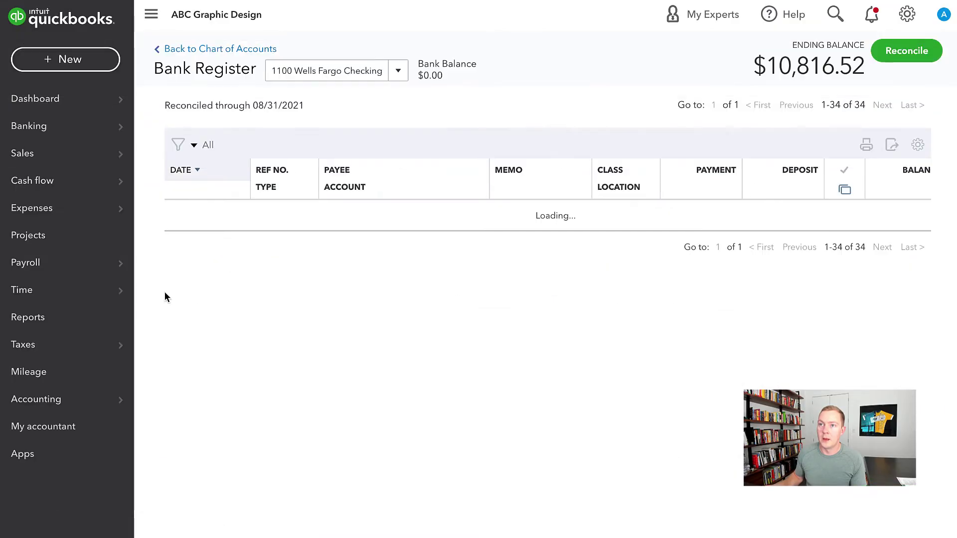
Start a new item from Products and services to bring up the Inventory, Non-inventory, Service and Bundle choices
mouse_move(84, 211)
mouse_move(75, 159)
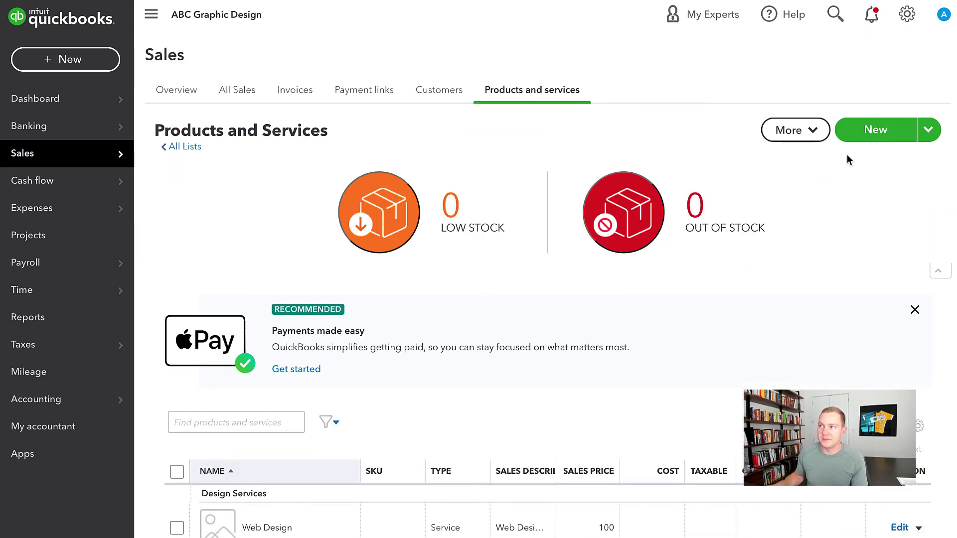
click(863, 140)
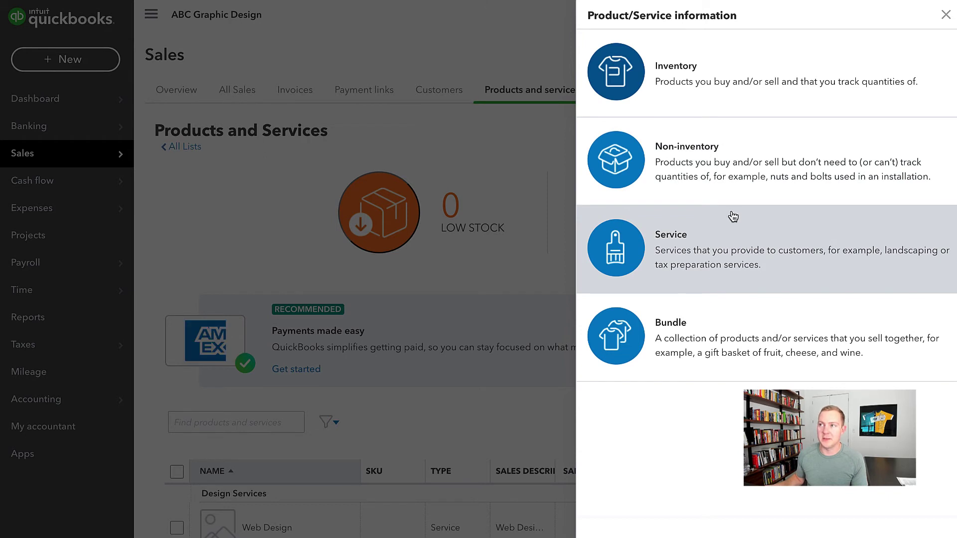
Save a non-inventory item 'Bounced Check Charge' with Bank Charges & Fees as its income account
click(741, 183)
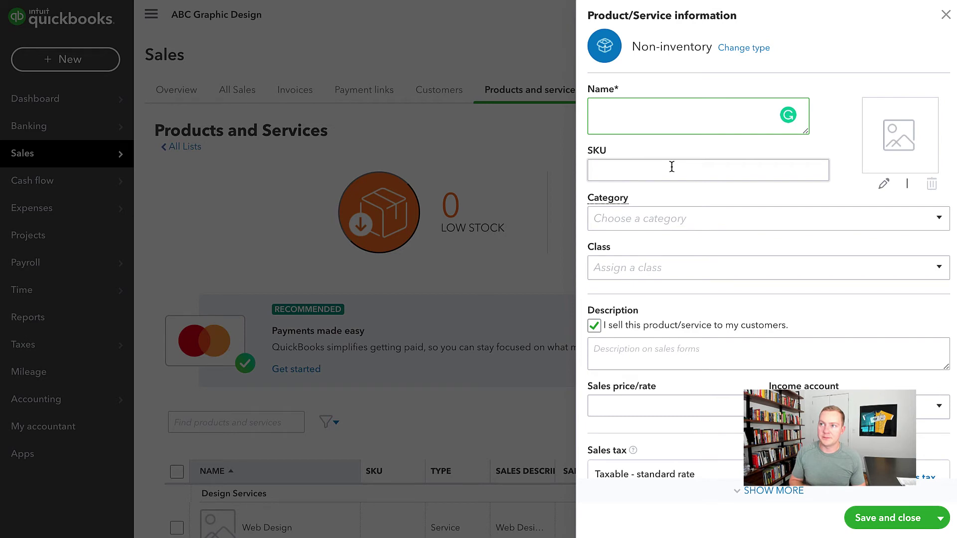
text(Bounced )
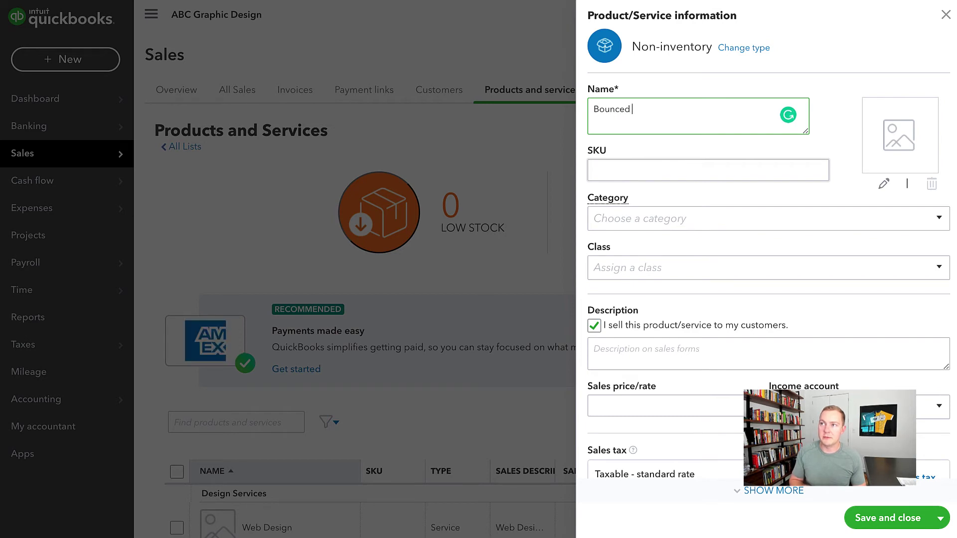
text(Check Charge)
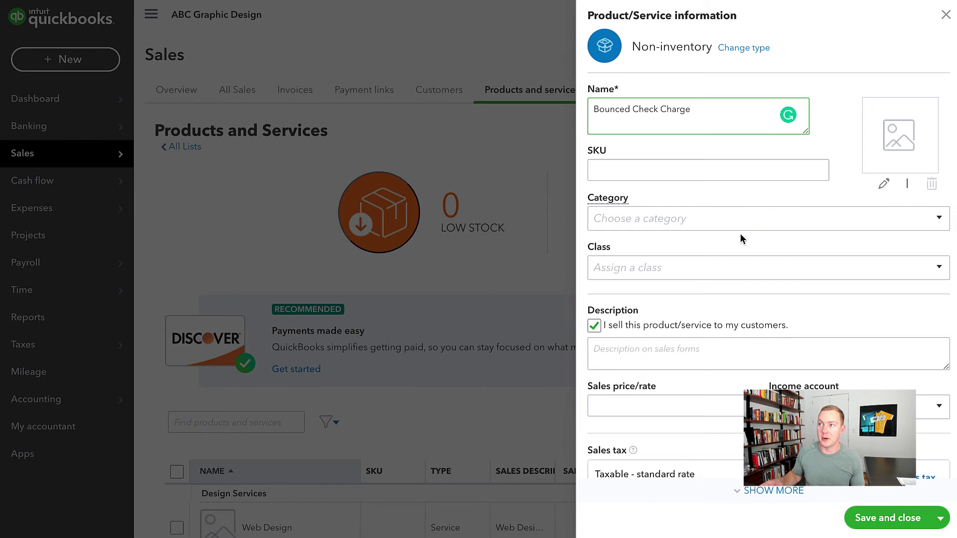
scroll(726, 218, down, 2)
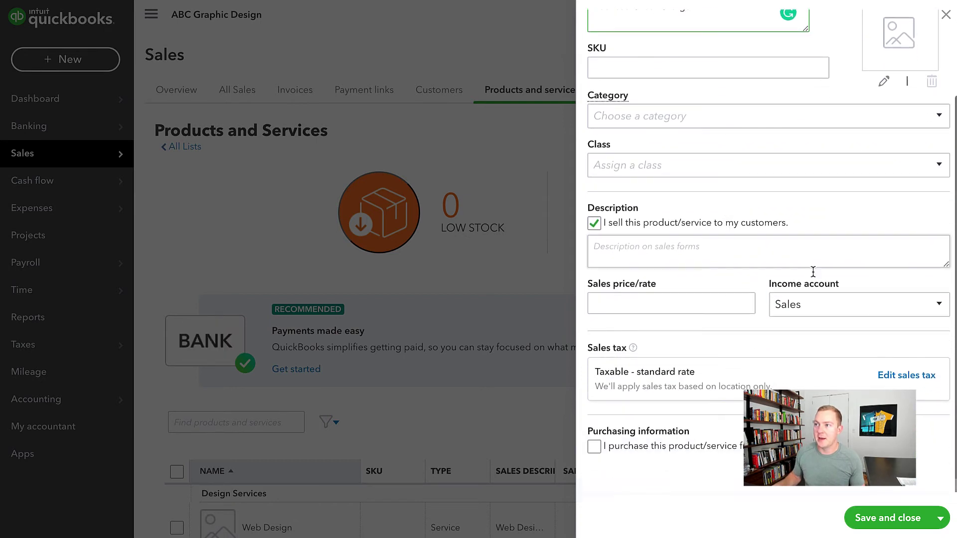
click(858, 305)
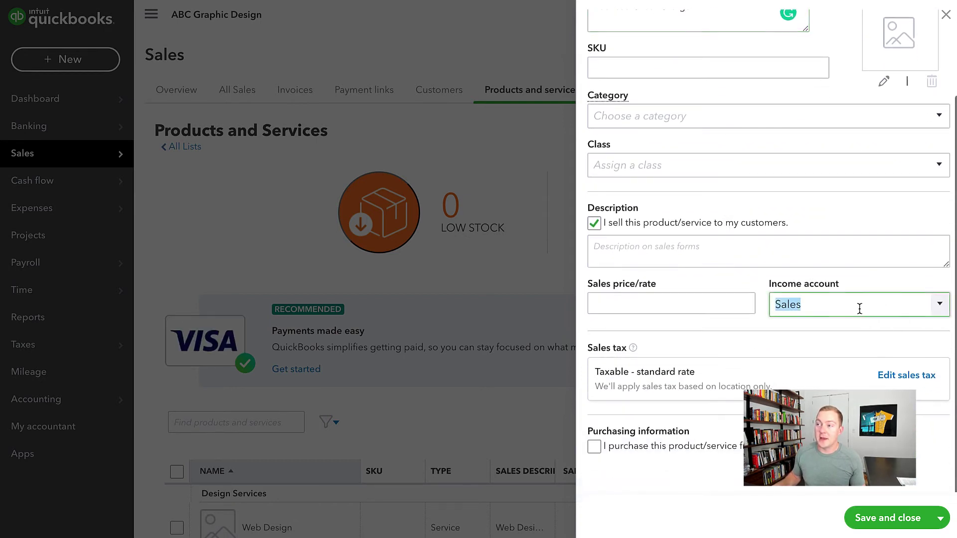
click(937, 305)
scroll(776, 225, down, 3)
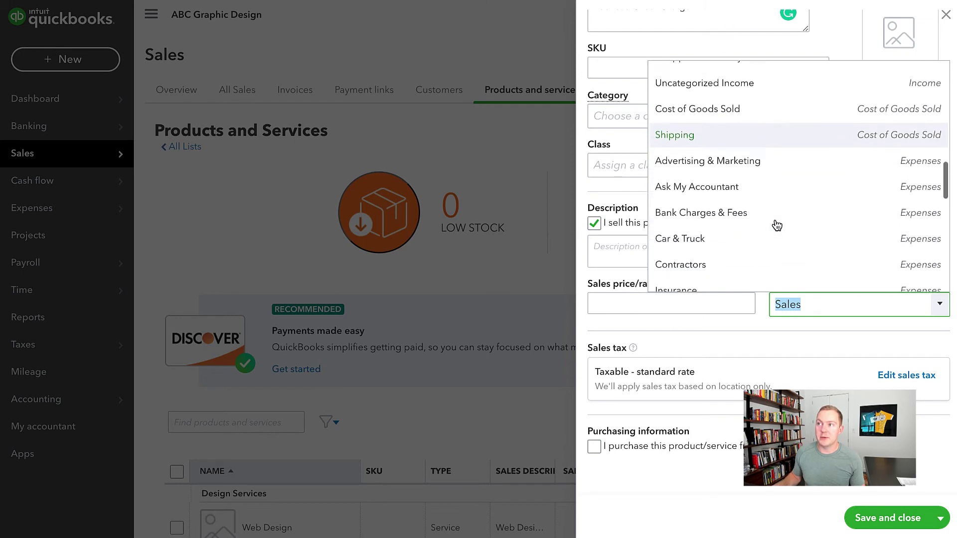
click(765, 165)
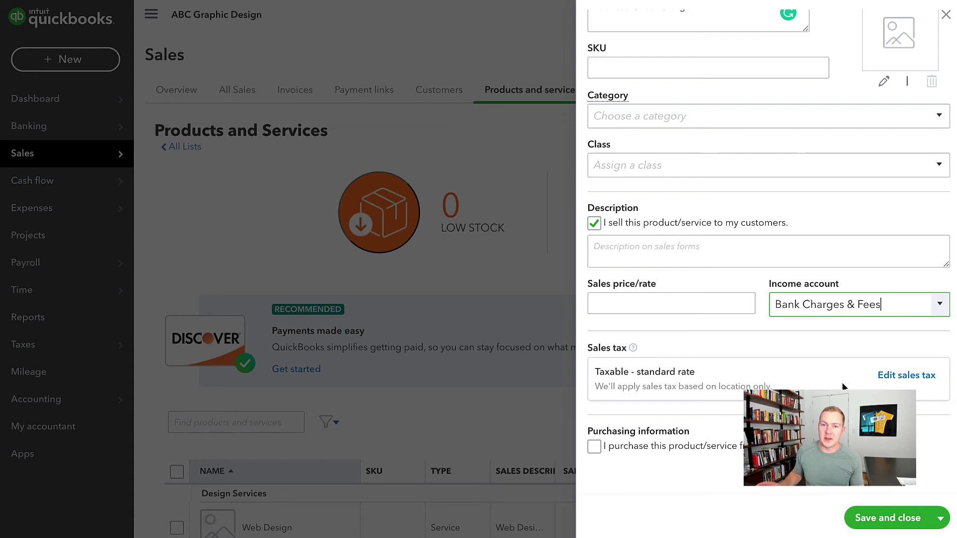
click(877, 517)
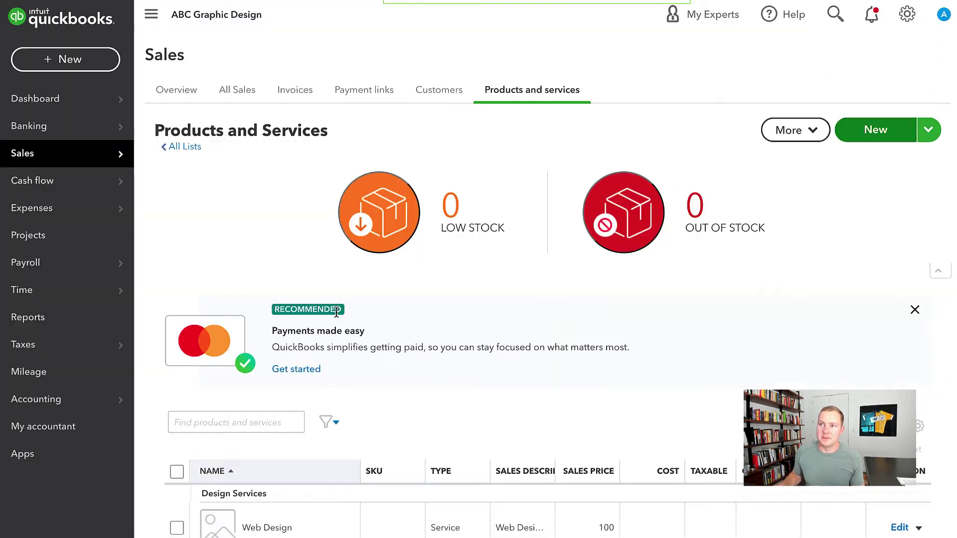
Create and save invoice 1012 for the customer with one Bounced Check Charge line of $15
click(76, 64)
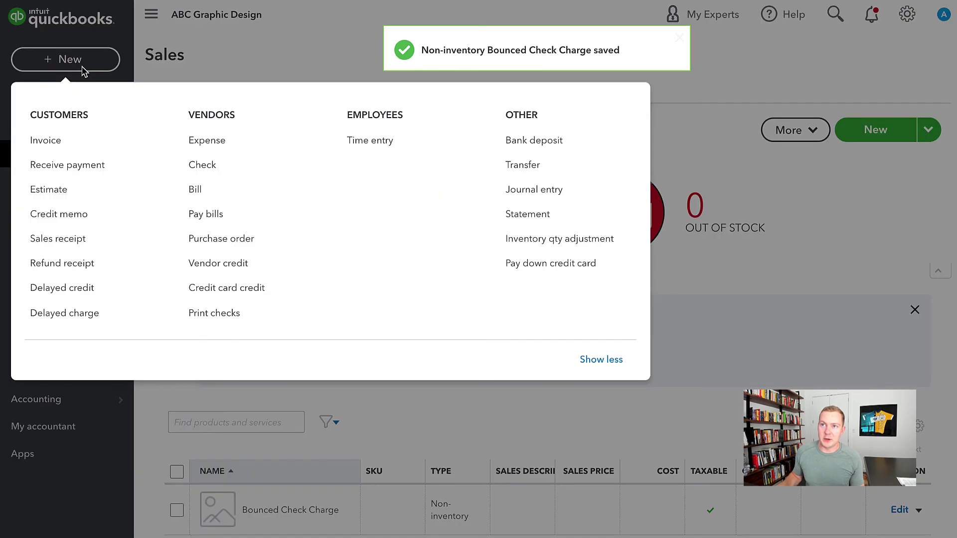
click(59, 140)
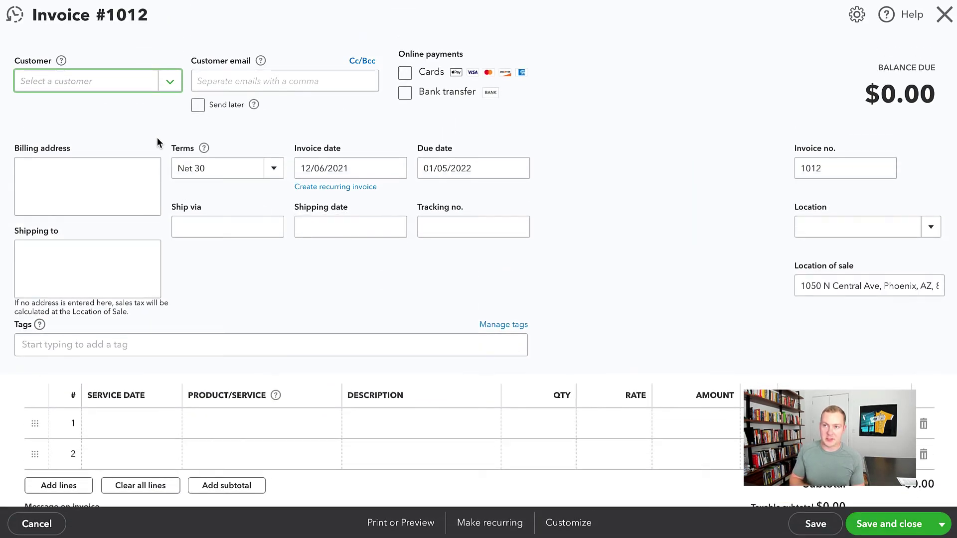
text(joh)
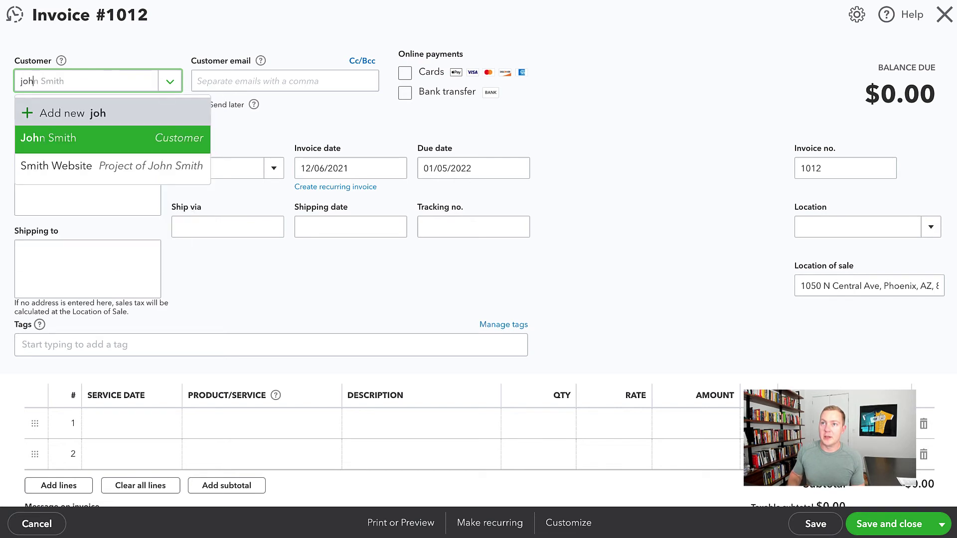
click(140, 148)
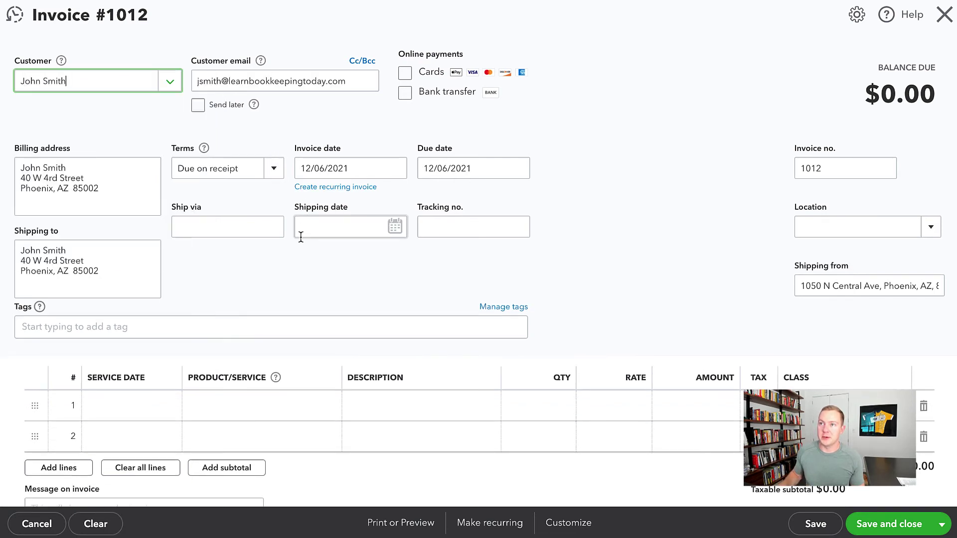
click(230, 403)
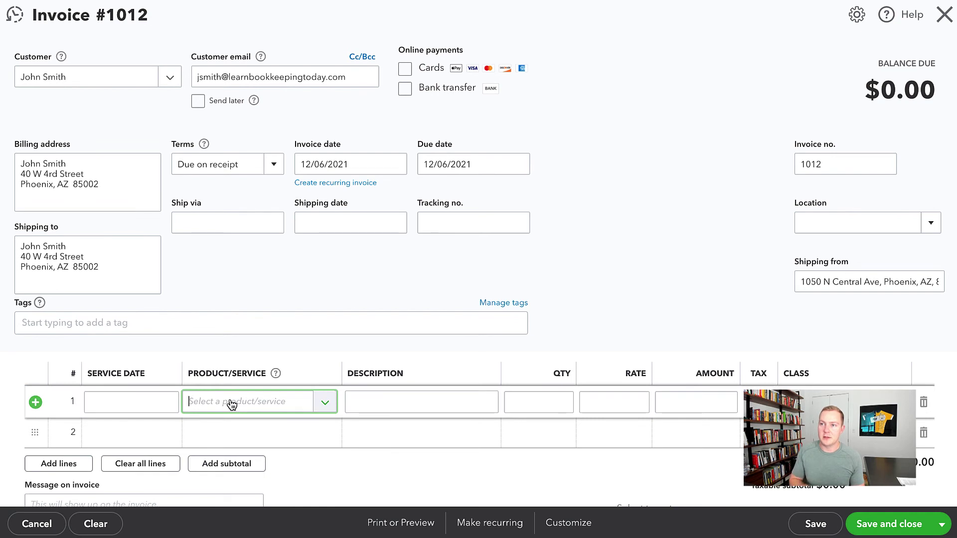
text(bounc)
click(254, 464)
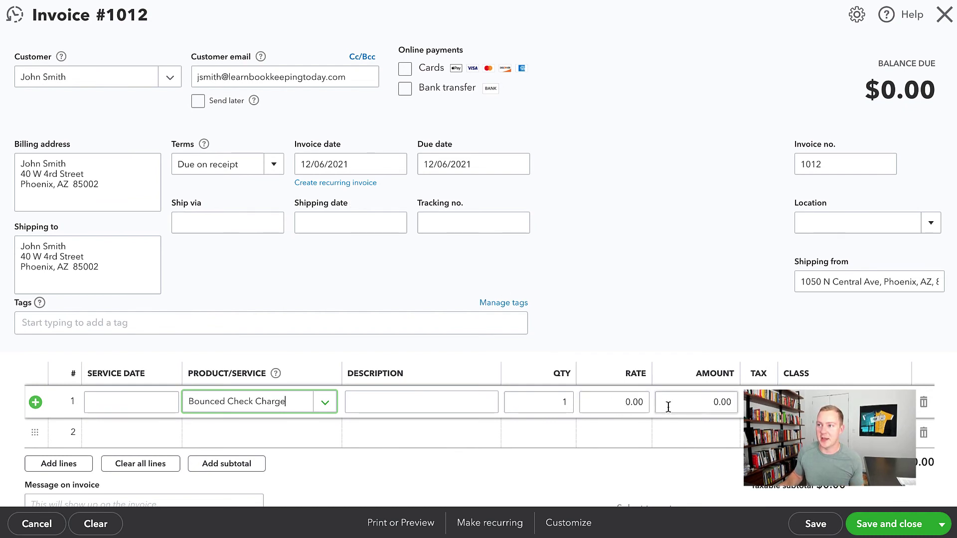
click(702, 407)
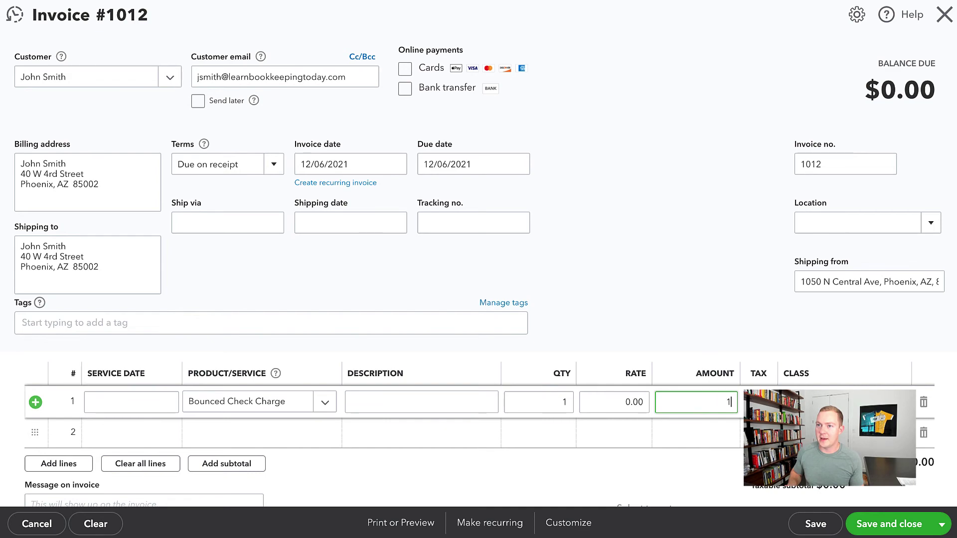
key(Tab)
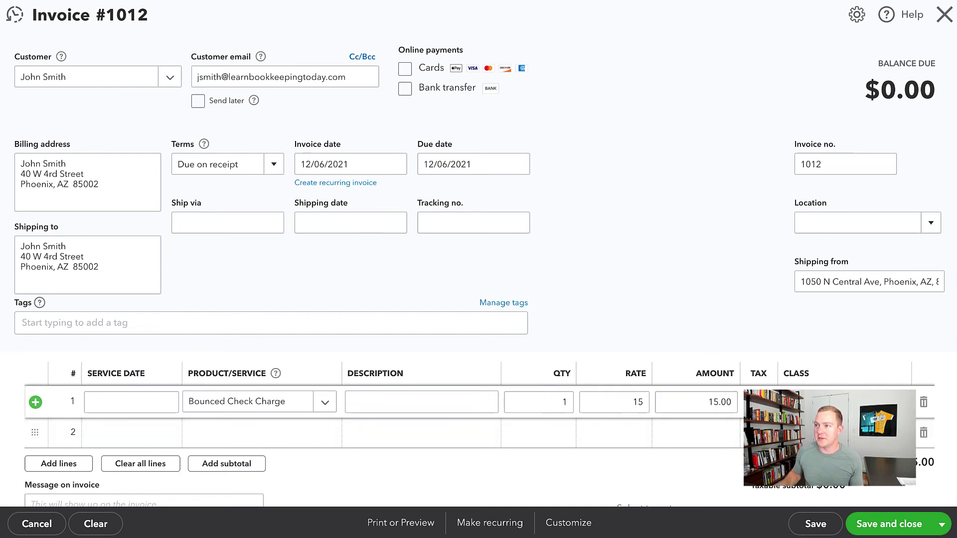
key(ctrl+alt+d)
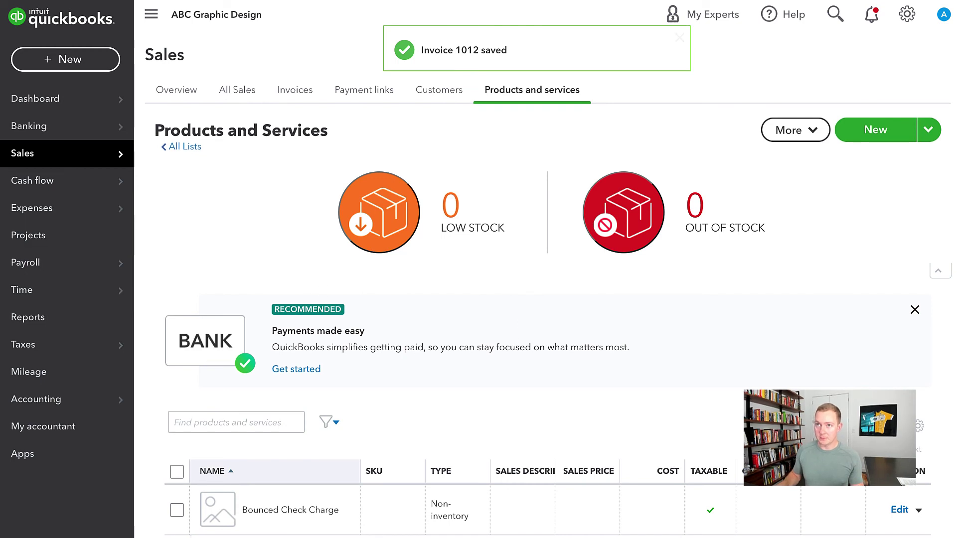
Open the customer's record from Sales > Customers to see invoice 1012 at $15.00 beside invoice 1011
mouse_move(58, 156)
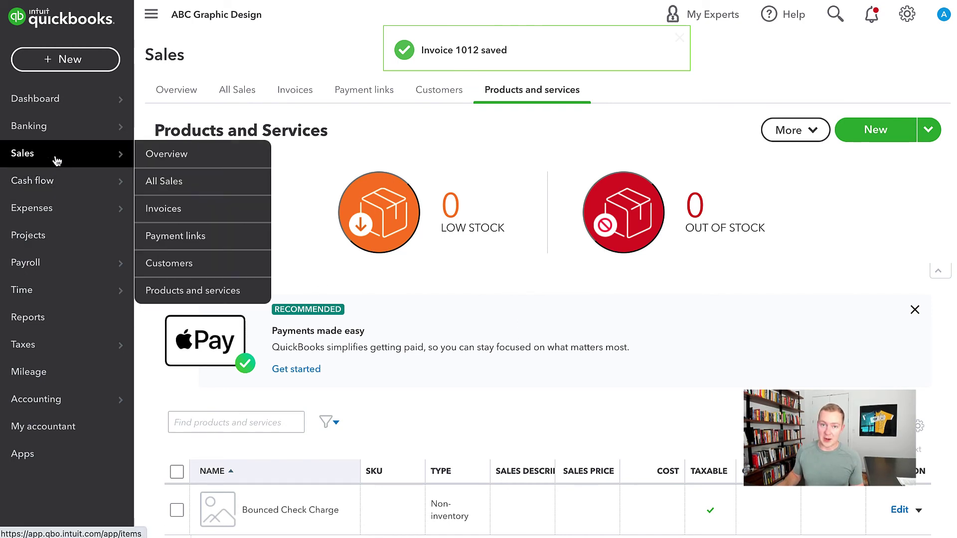
click(183, 265)
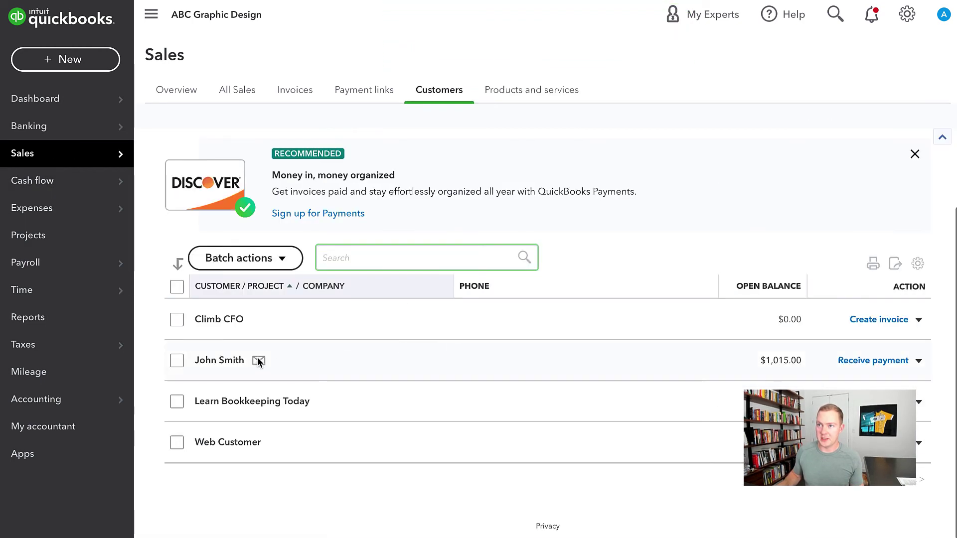
click(219, 360)
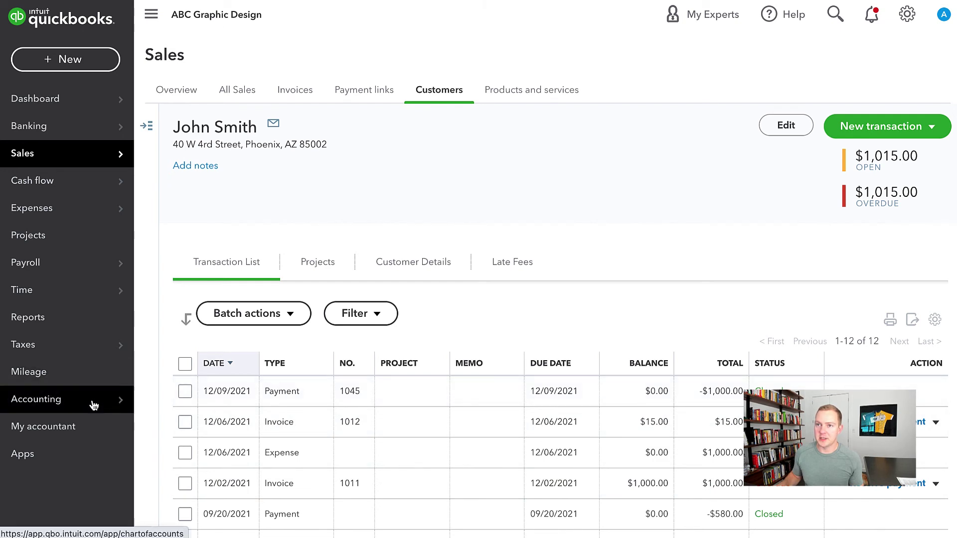
Open the Profit and Loss report from Reports
mouse_move(103, 407)
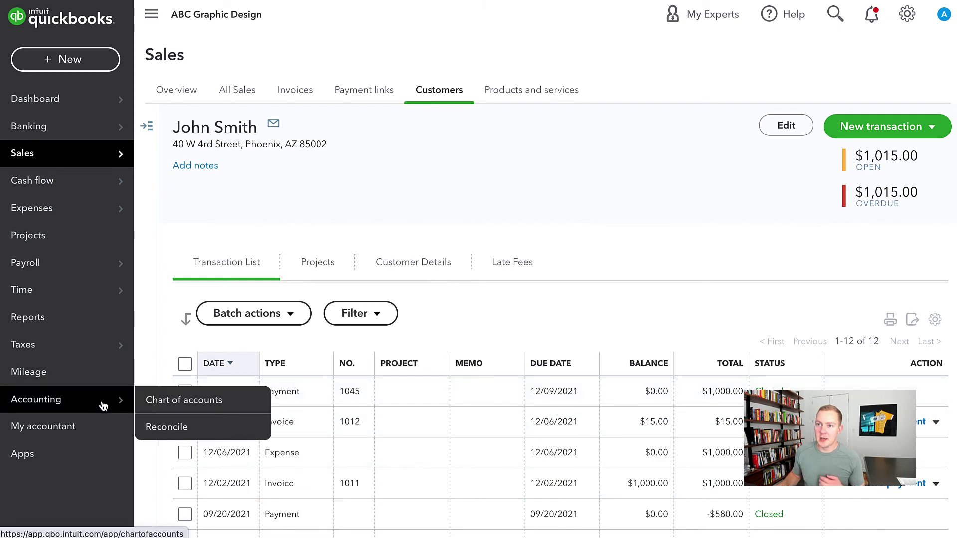
click(74, 312)
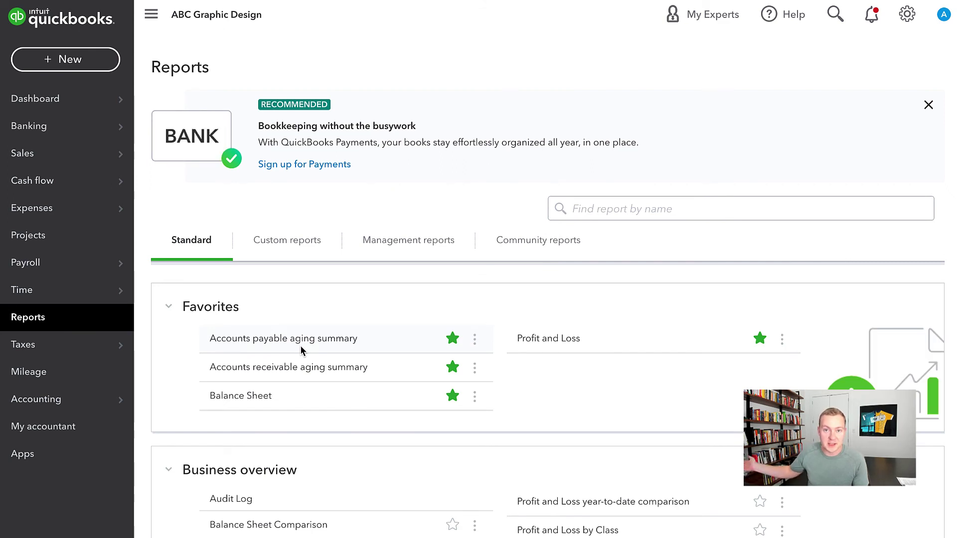
click(550, 341)
scroll(389, 243, up, 3)
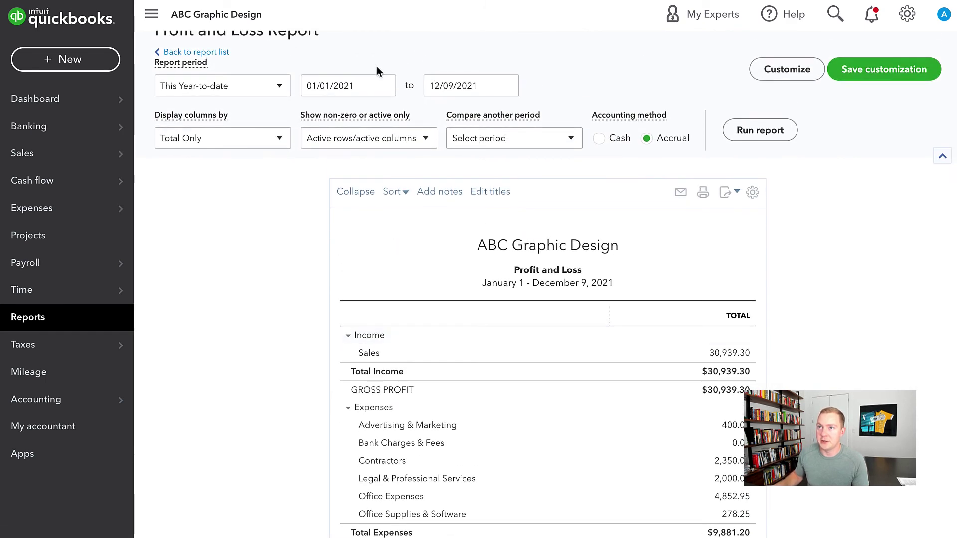
scroll(445, 318, down, 1)
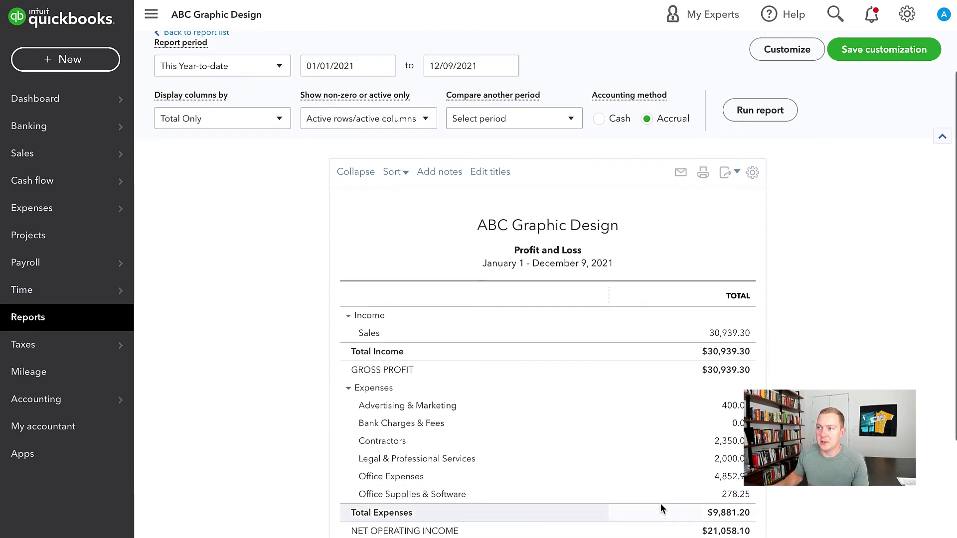
scroll(465, 430, down, 3)
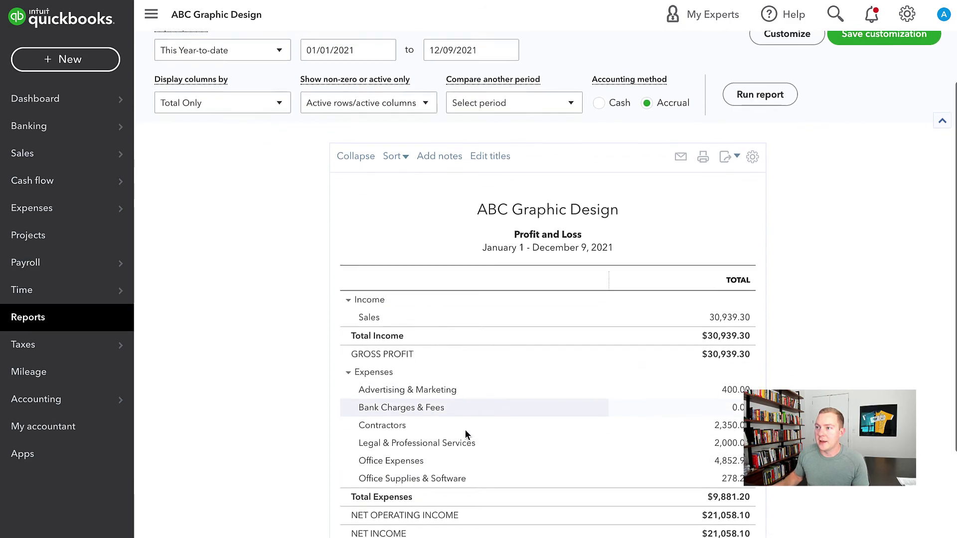
scroll(465, 431, up, 5)
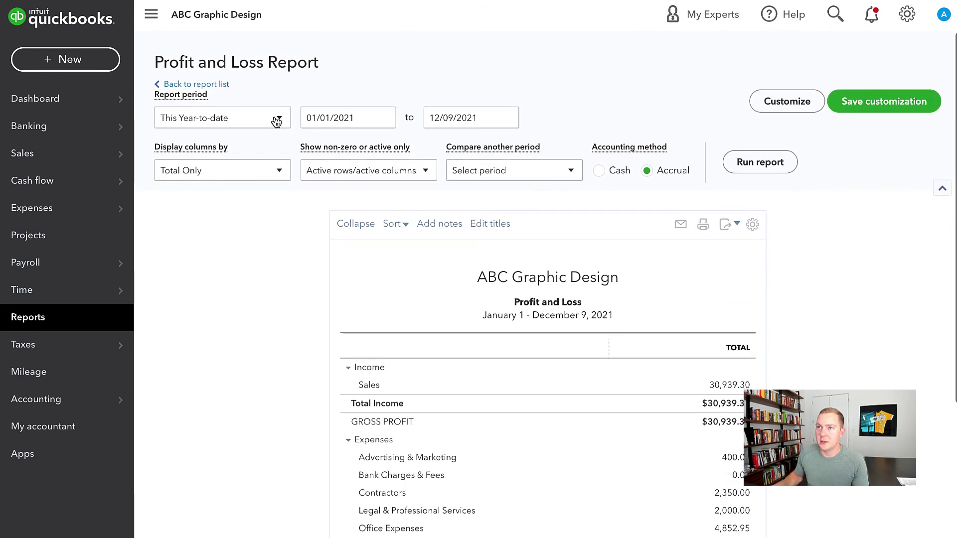
Rerun the Profit and Loss for This Month (December 2021), with Bank Charges & Fees at 0.00
click(274, 119)
click(231, 240)
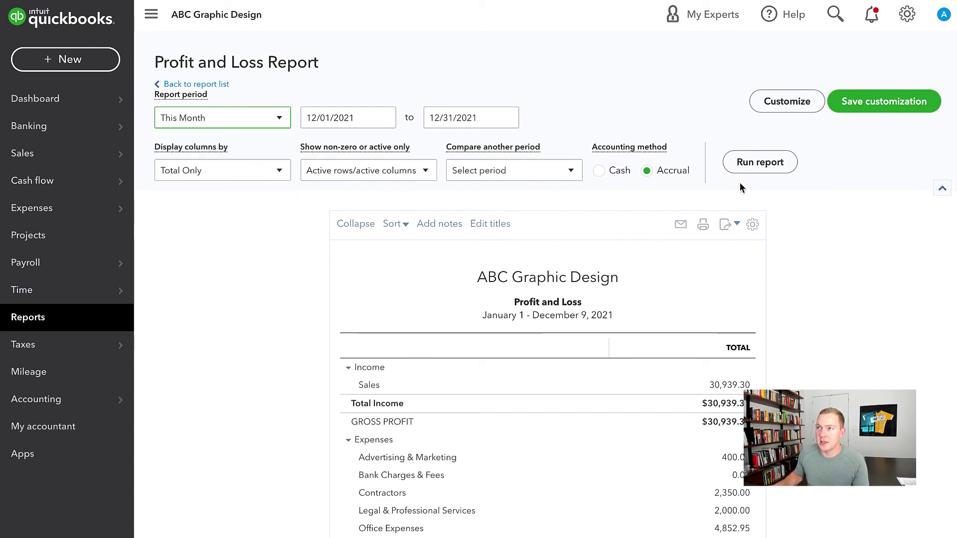
click(777, 165)
scroll(742, 286, down, 2)
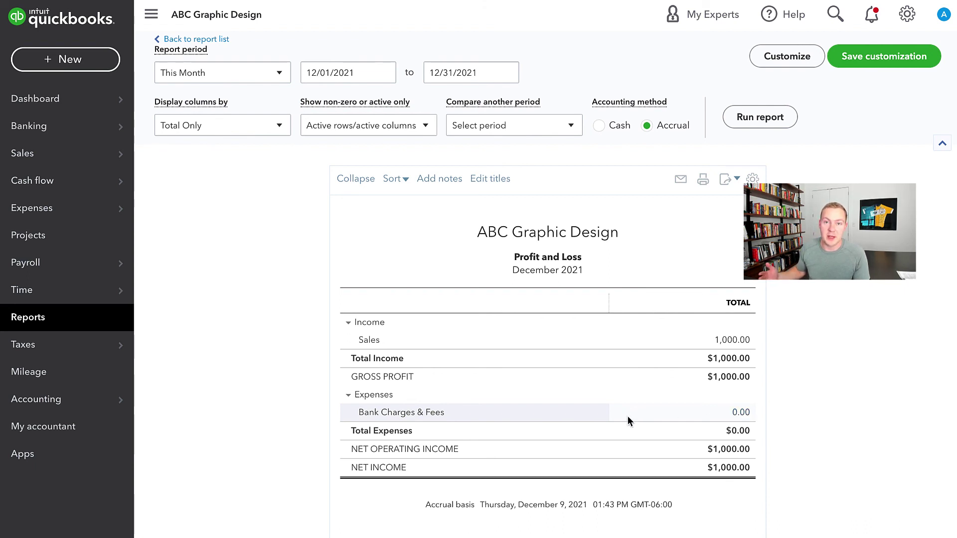
Drill into Bank Charges & Fees to show the $15.00 expense and invoice 1012's −15.00 netting to $0.00
click(741, 414)
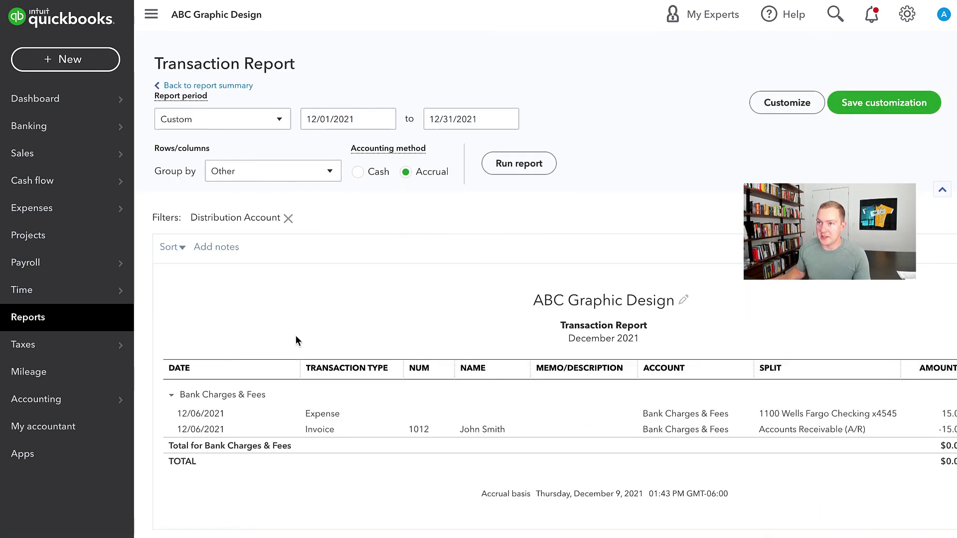
scroll(366, 427, right, 3)
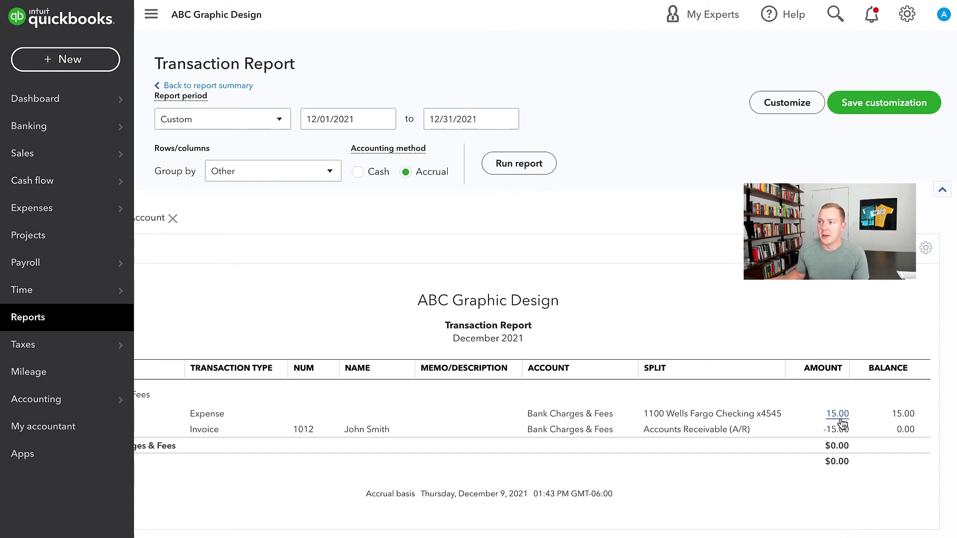
scroll(689, 438, left, 5)
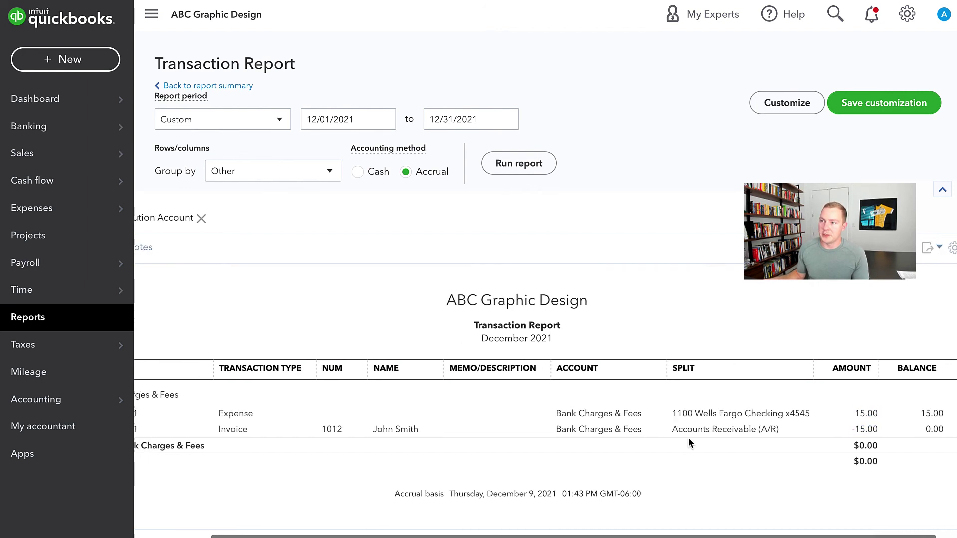